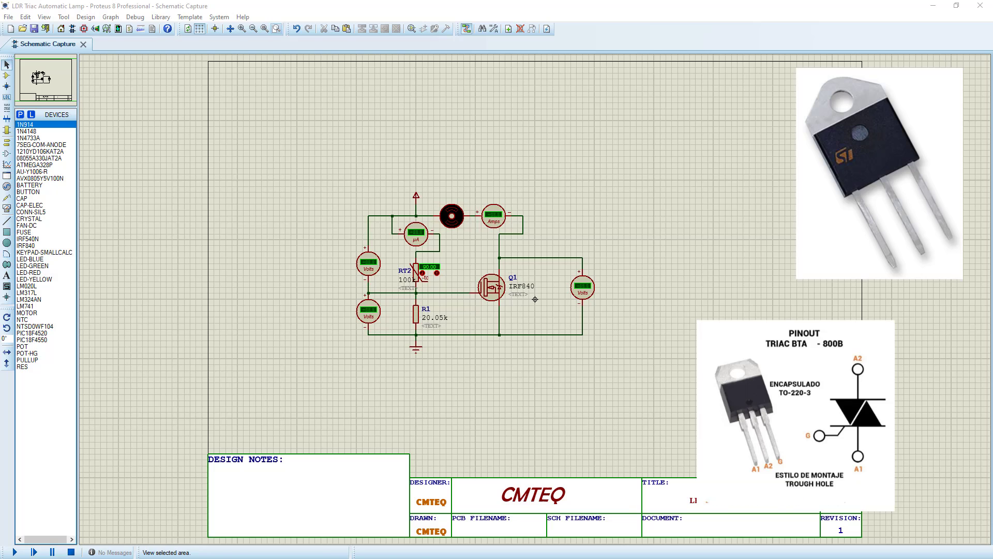
- Delete the entire existing motor and MOSFET circuit from the schematic sheet
drag(332, 167, 726, 419)
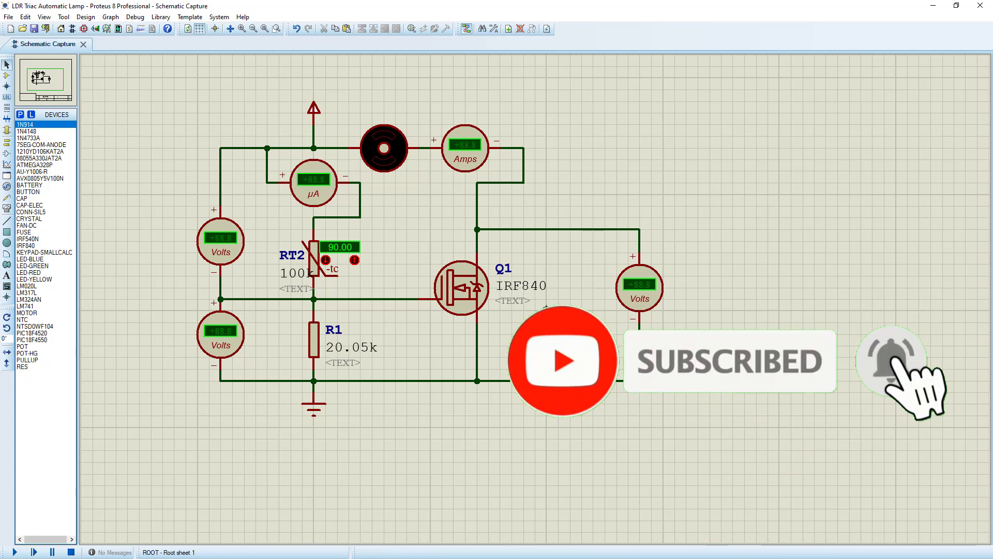
scroll(541, 303, down, 1)
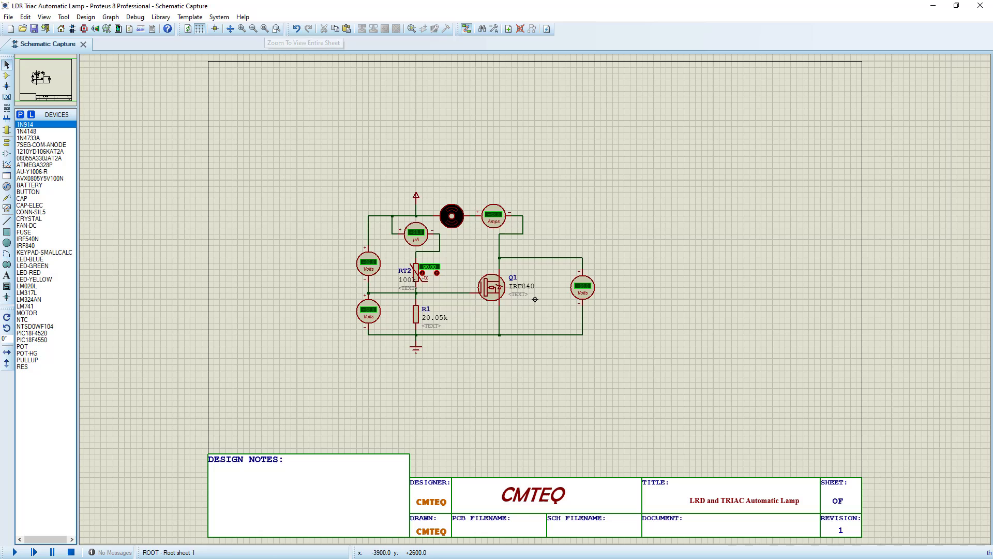
drag(302, 144, 731, 417)
right_click(513, 248)
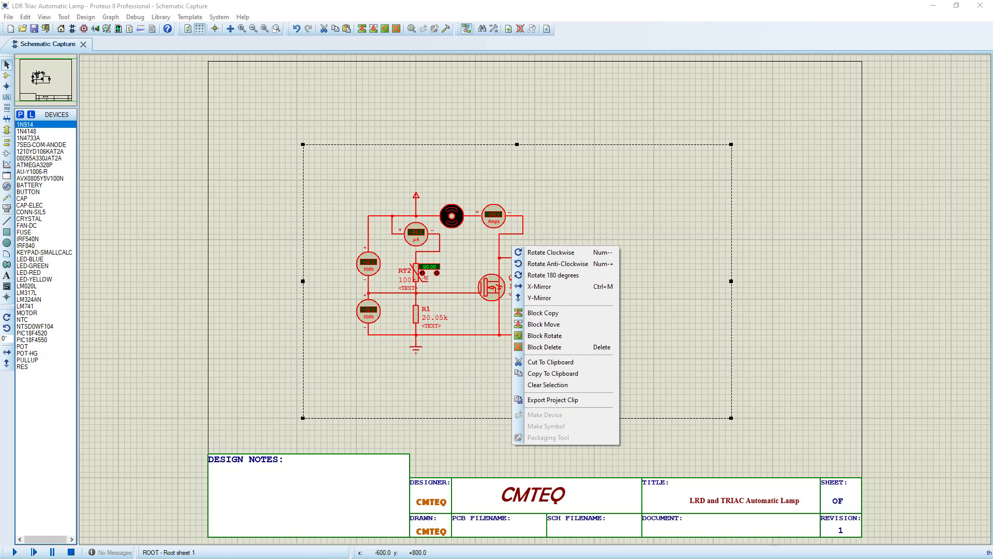
click(544, 347)
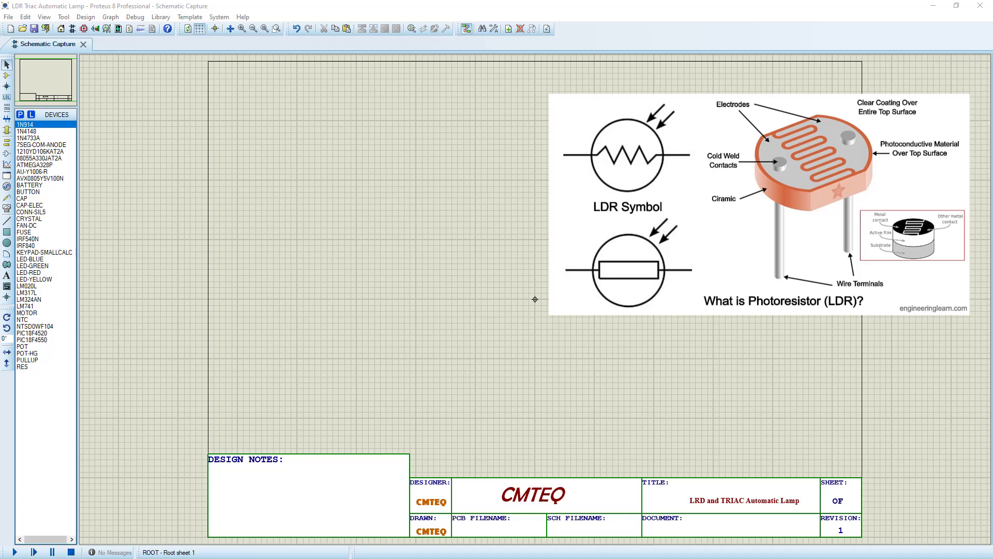
- Find the ALTERNATOR from the ACTIVE library with the keyword "Alter" and place it in the upper-left area of the sheet
click(26, 286)
click(30, 185)
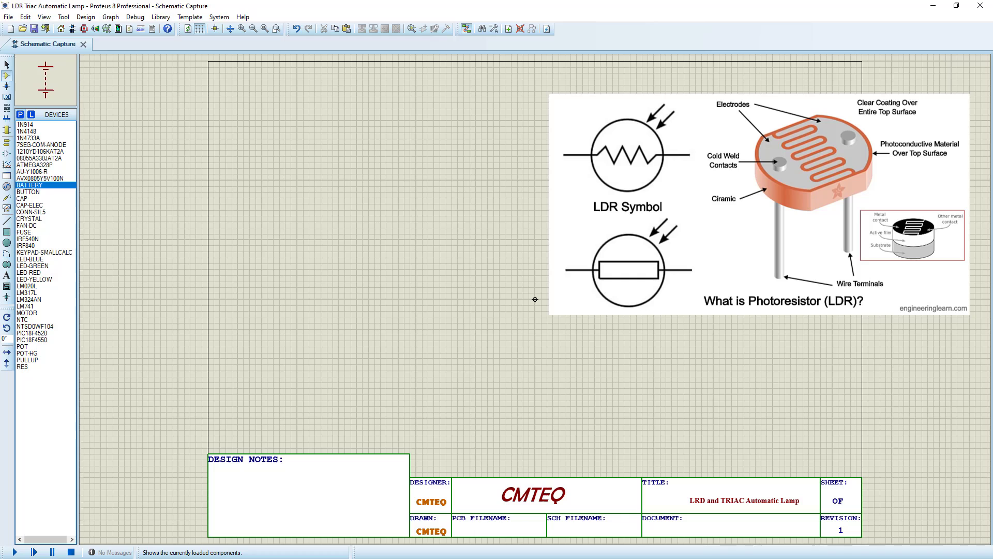
key(p)
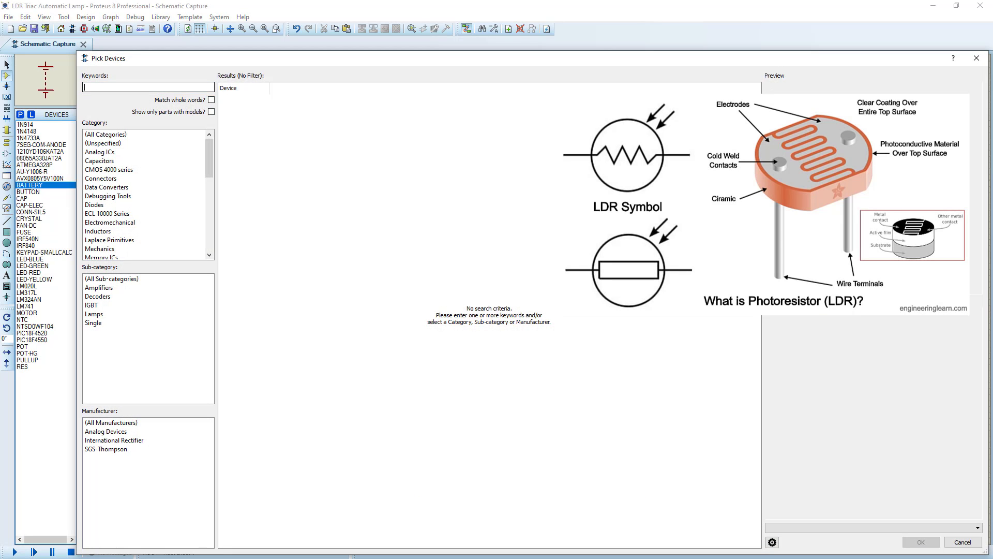
text(Al)
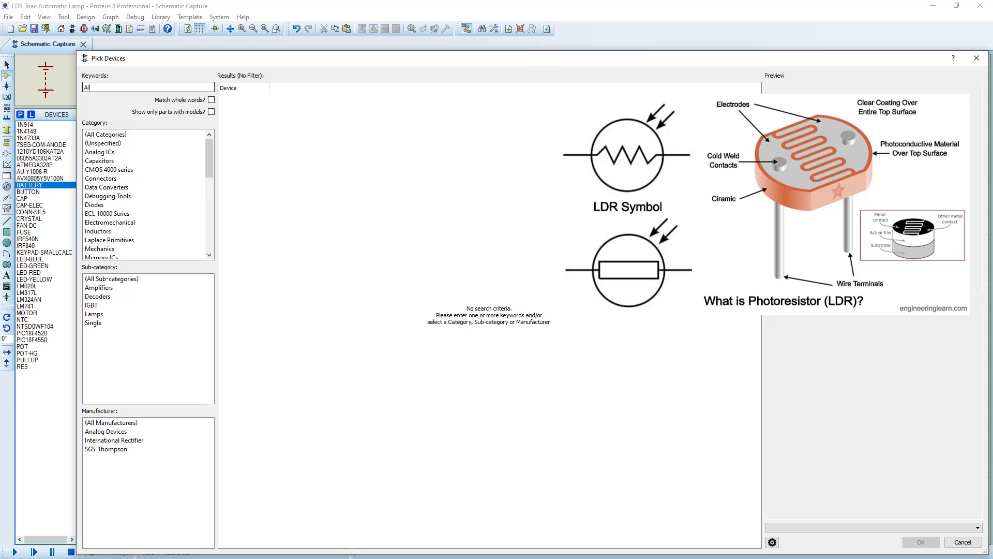
text(ter)
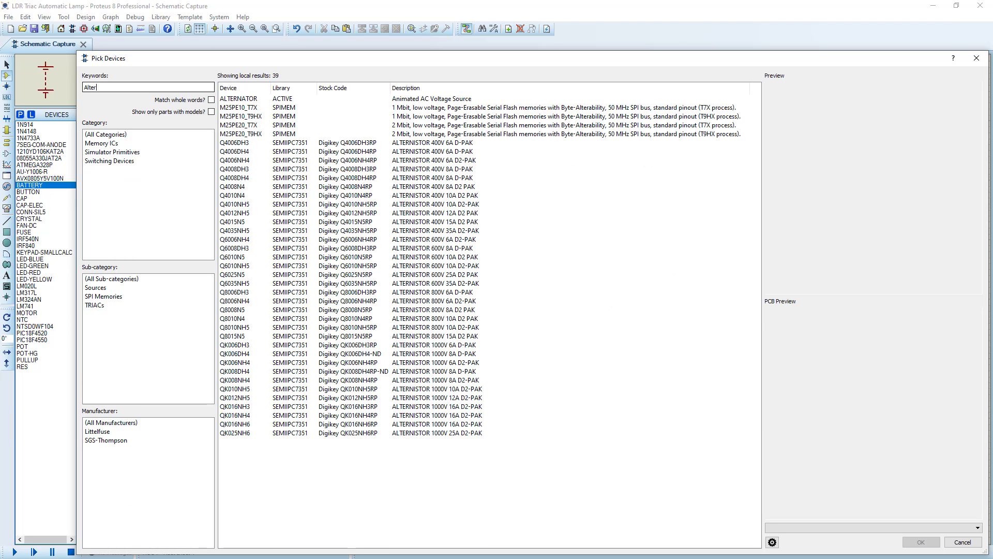
click(293, 88)
click(293, 99)
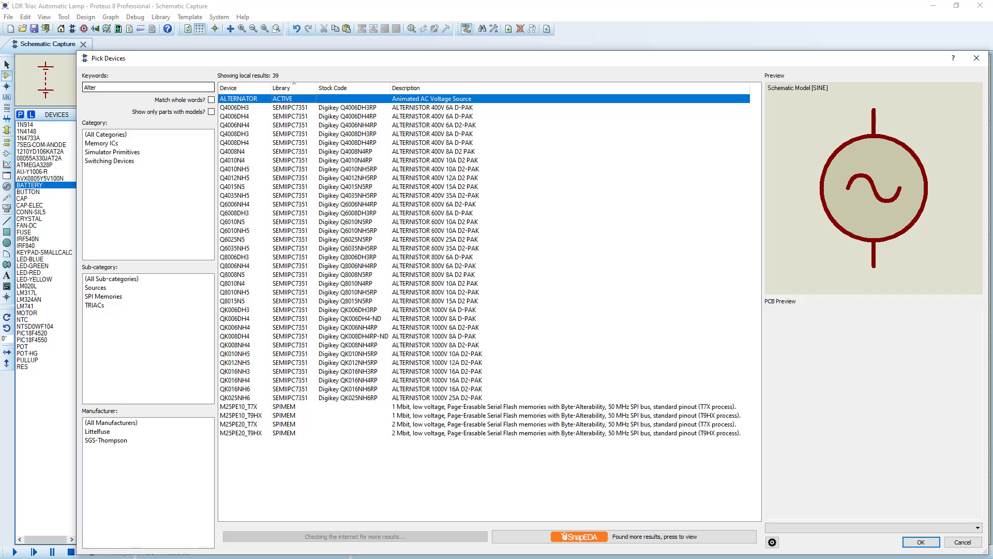
click(921, 542)
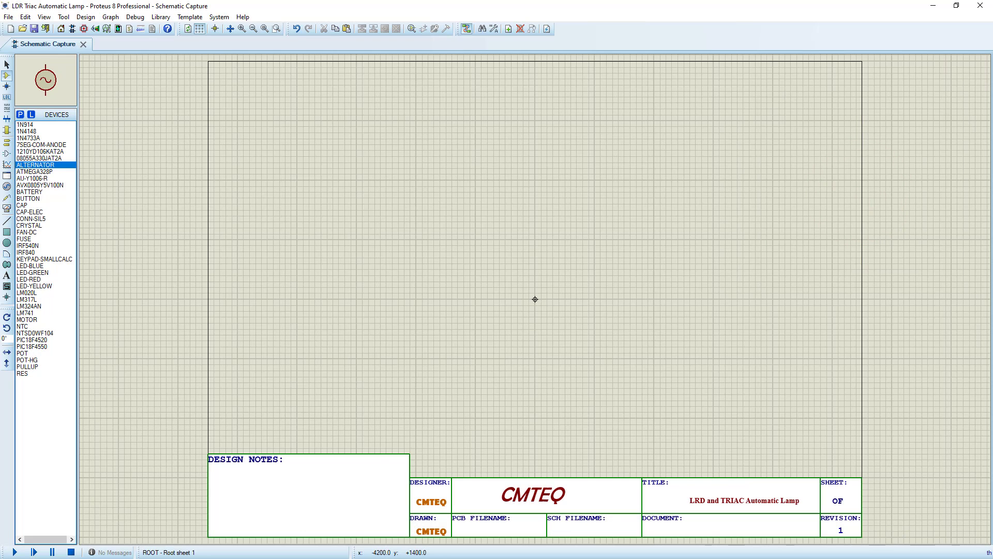
click(303, 234)
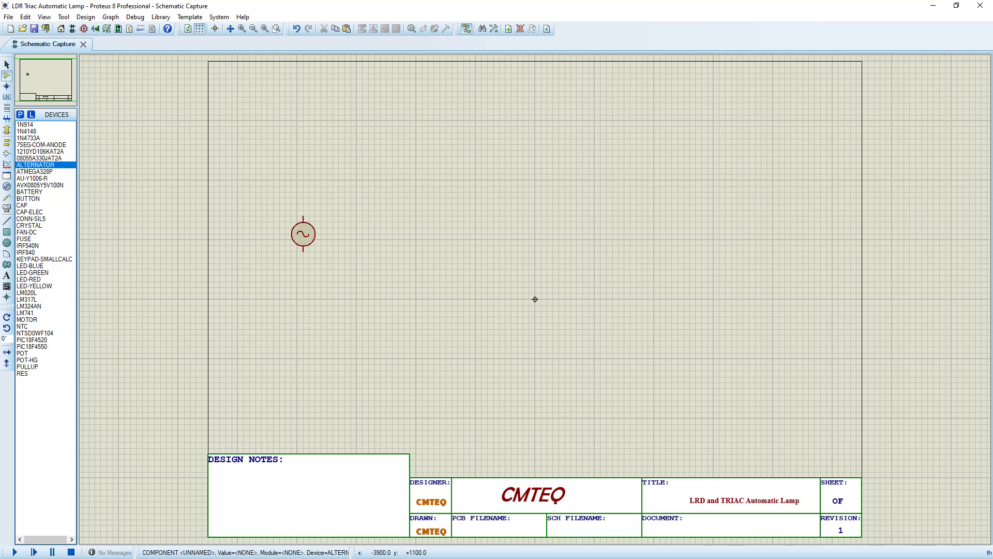
- Set the alternator's amplitude to 230V and its frequency to 50Hz
right_click(303, 230)
click(352, 242)
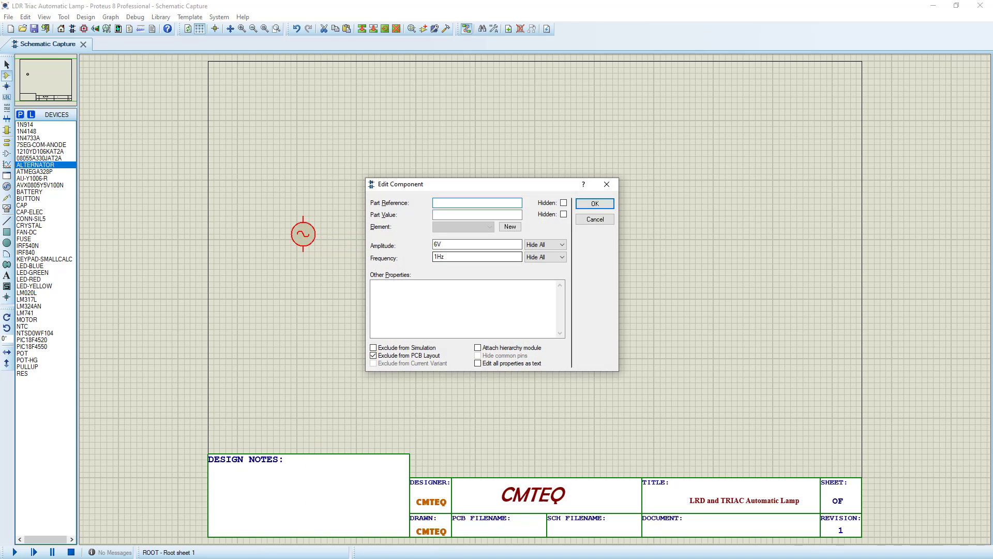
drag(439, 244, 434, 244)
mouse_move(448, 244)
mouse_down()
mouse_move(433, 244)
mouse_move(433, 257)
mouse_up()
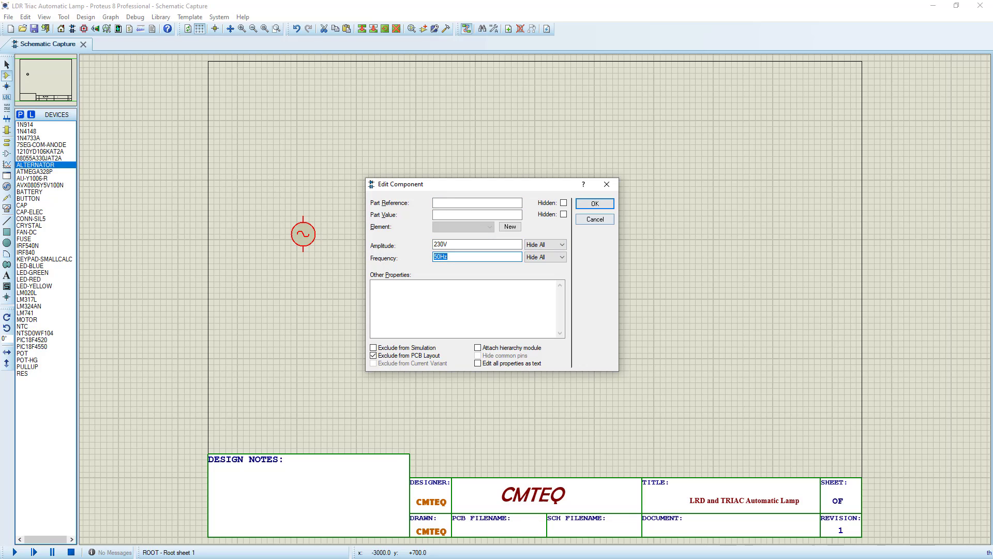
click(448, 257)
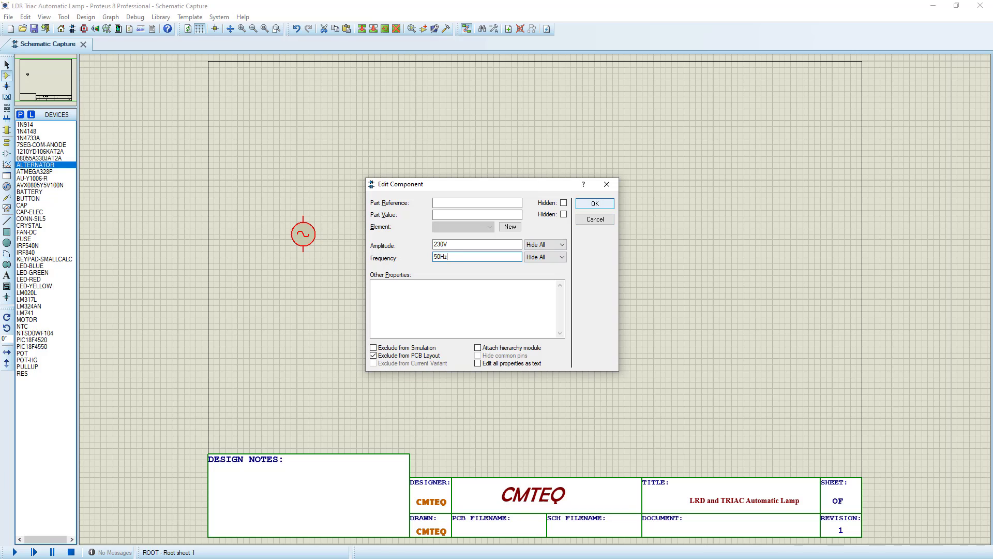
key(Return)
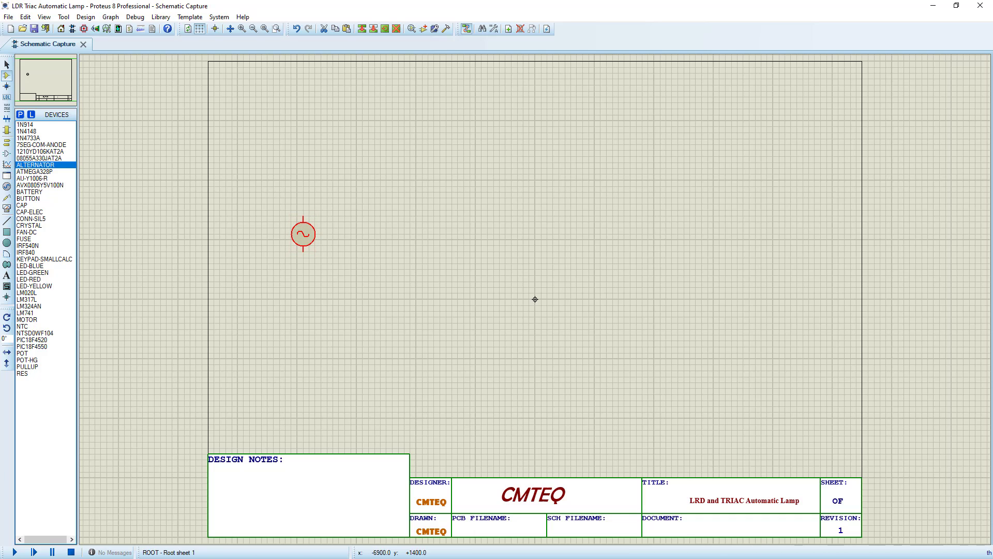
- Find the animated FUSE from the ACTIVE library with the keyword "Fuse", add it to the devices and accept updating its existing instances
key(p)
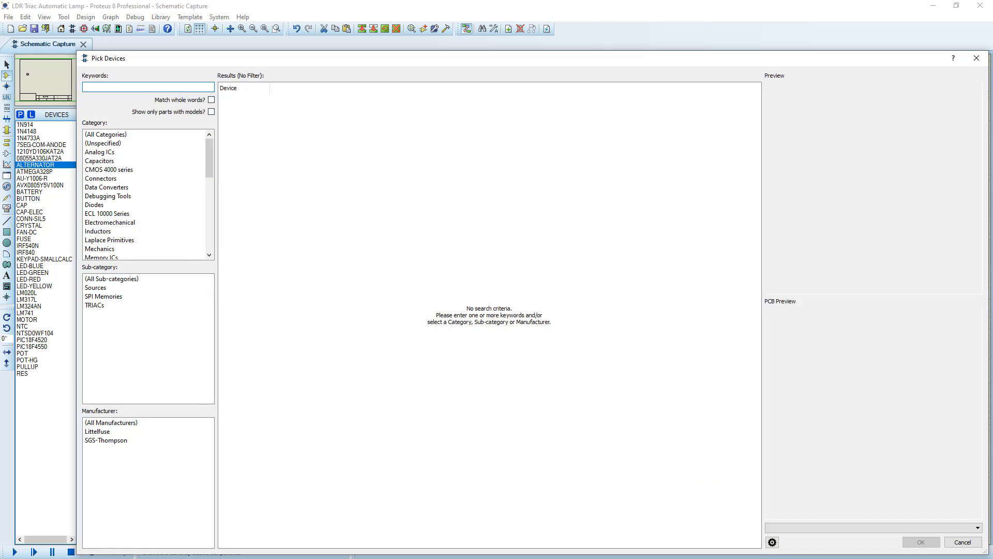
text(Fuse)
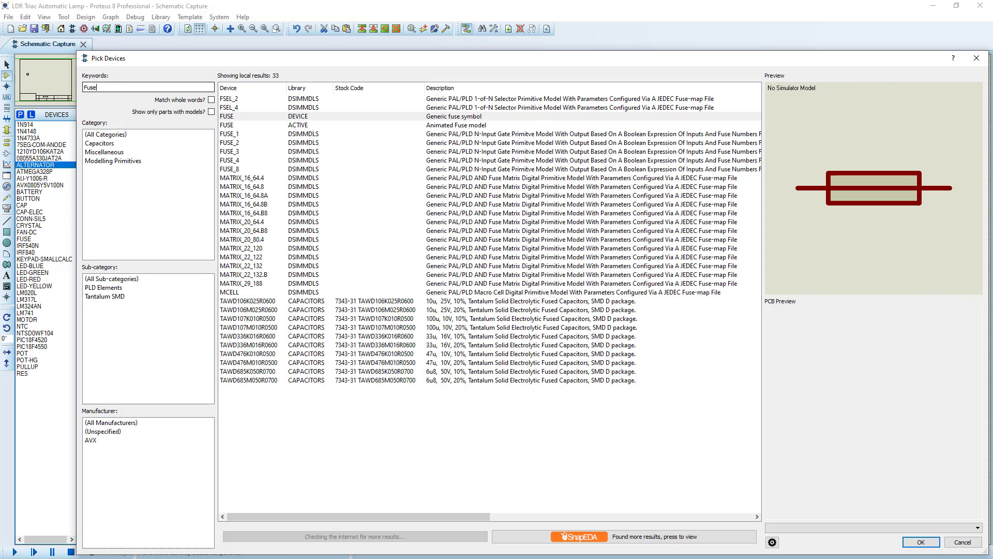
click(310, 116)
click(379, 125)
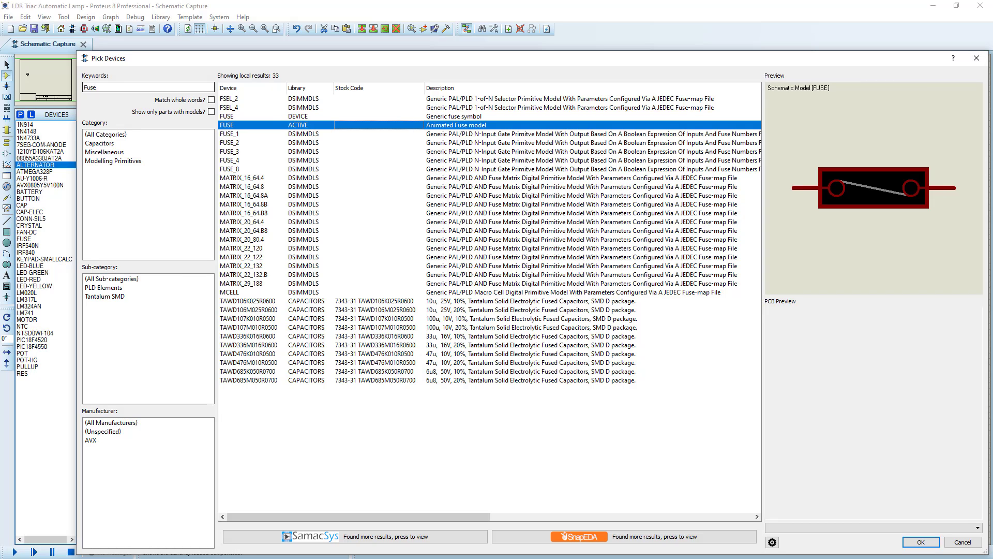
click(309, 116)
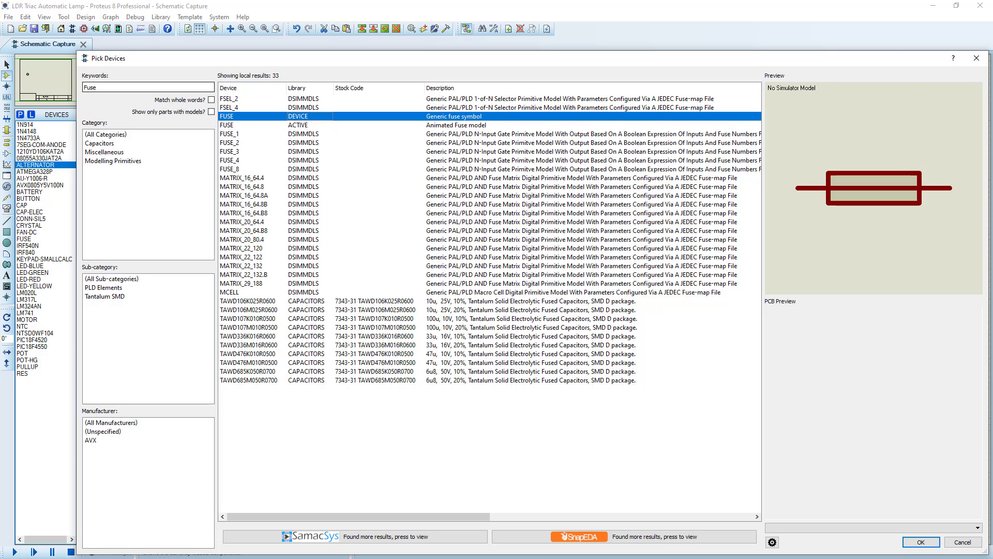
click(309, 125)
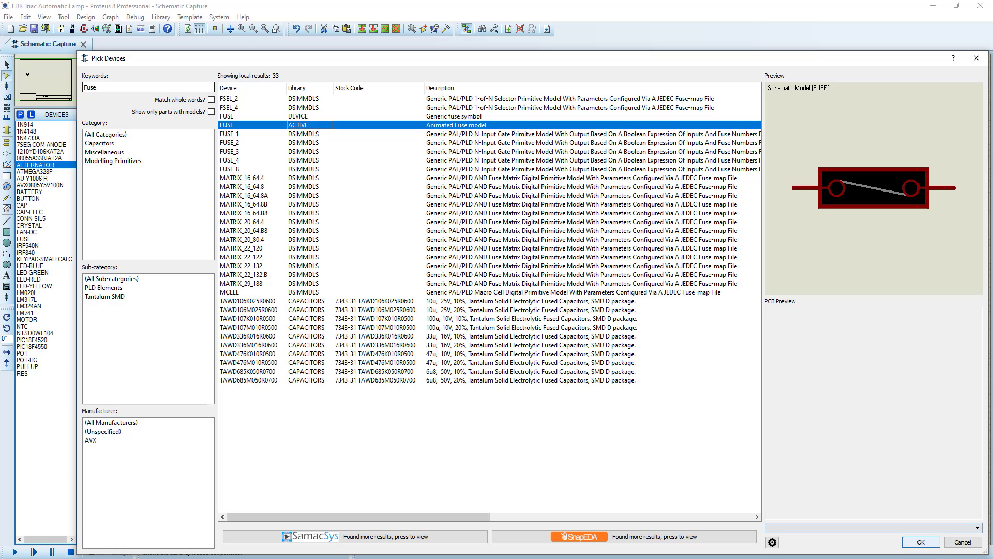
click(921, 542)
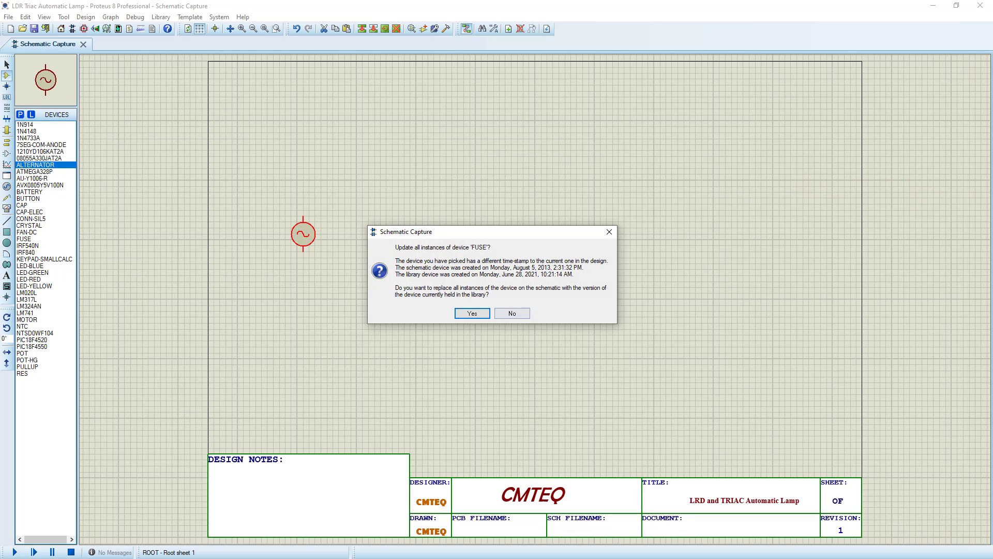
key(Return)
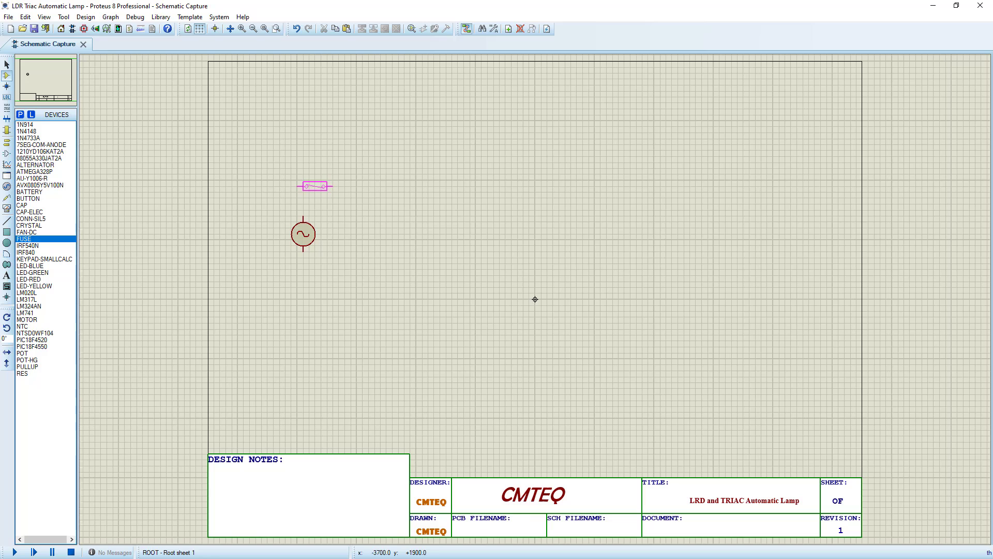
- Place the fuse above the alternator and rotate it clockwise
click(309, 192)
right_click(310, 192)
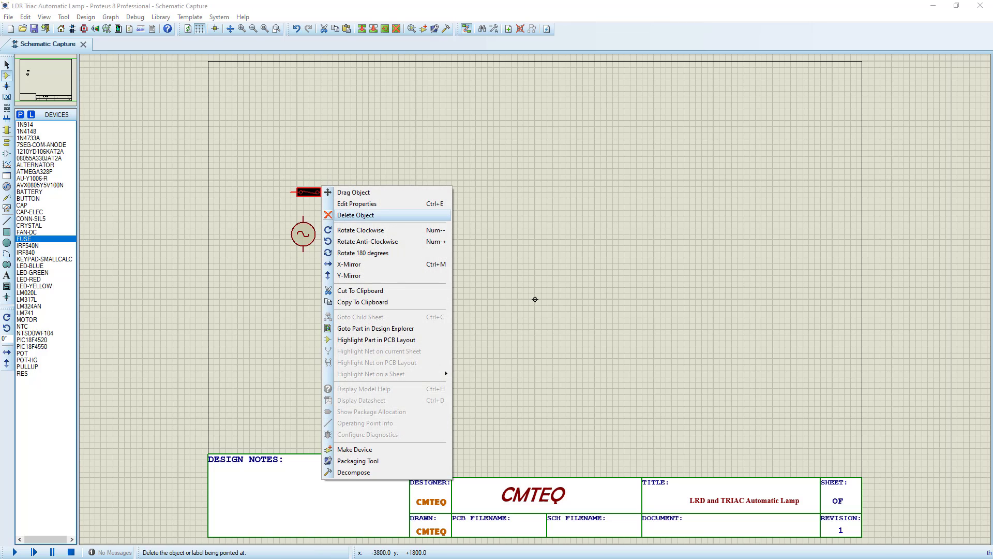
click(361, 230)
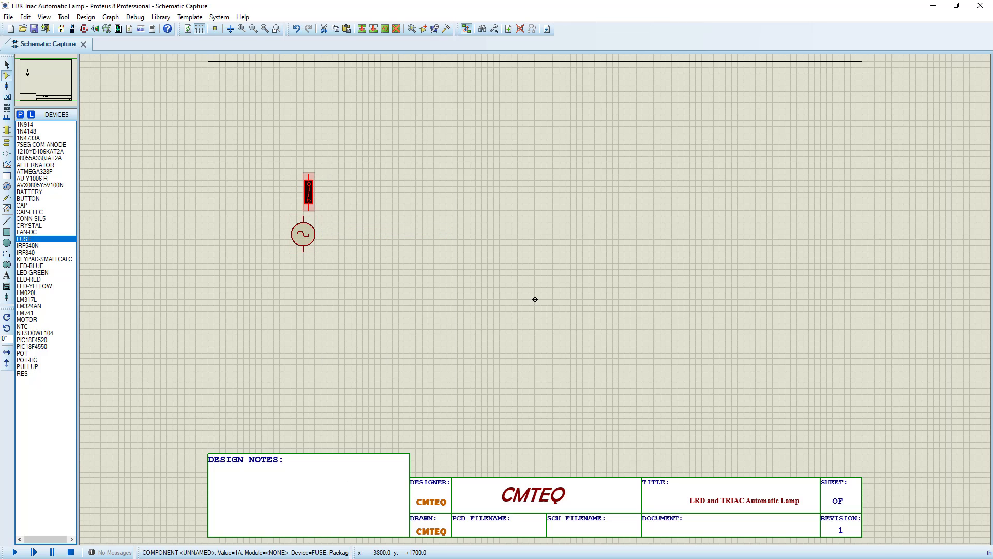
- Align the fuse and the alternator vertically with a gap between them and wire the fuse's lower pin to the alternator's upper pin
drag(309, 199, 297, 199)
drag(304, 233, 297, 251)
click(297, 234)
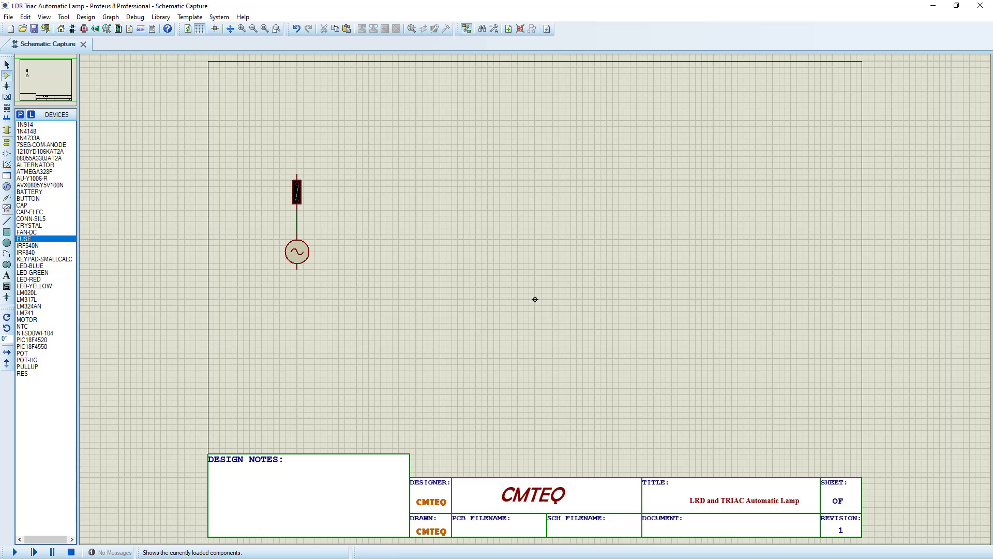
- Find the interactive SPST SWITCH from the ACTIVE library with the keyword "switch" and add it to the devices
key(p)
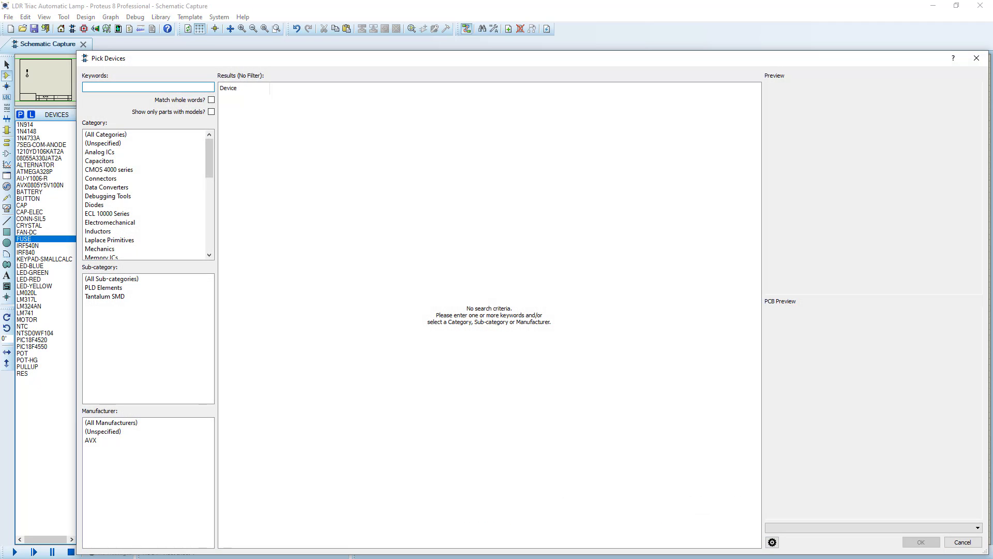
text(switch)
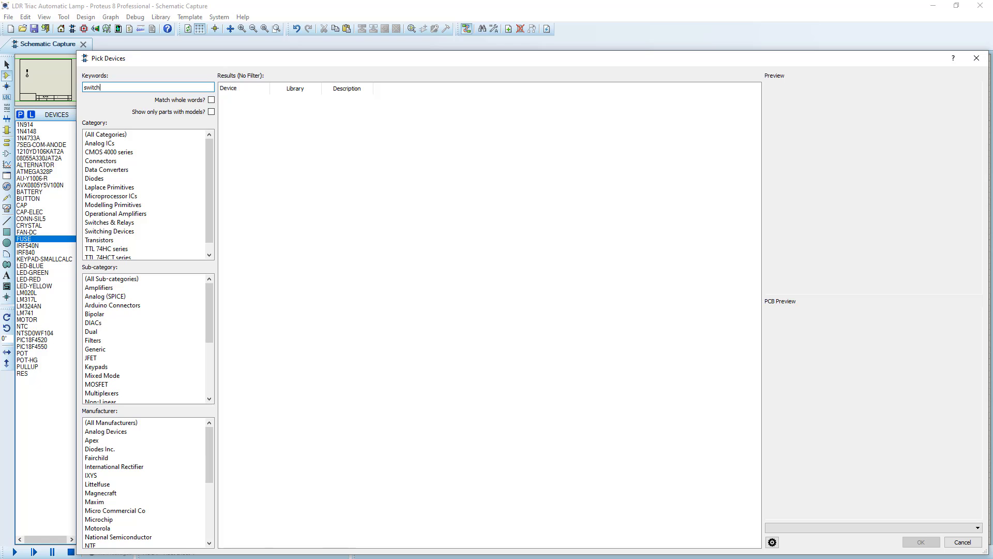
click(232, 538)
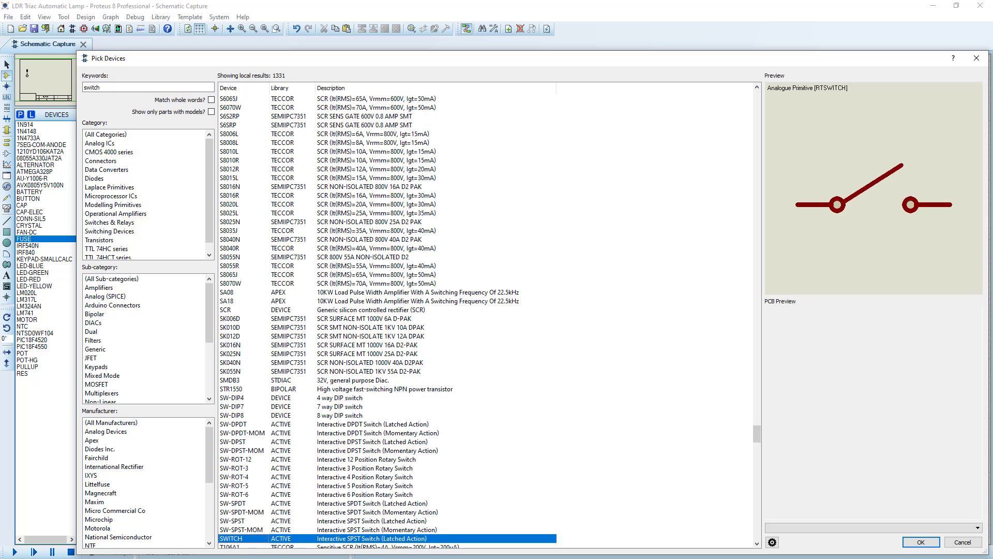
click(921, 542)
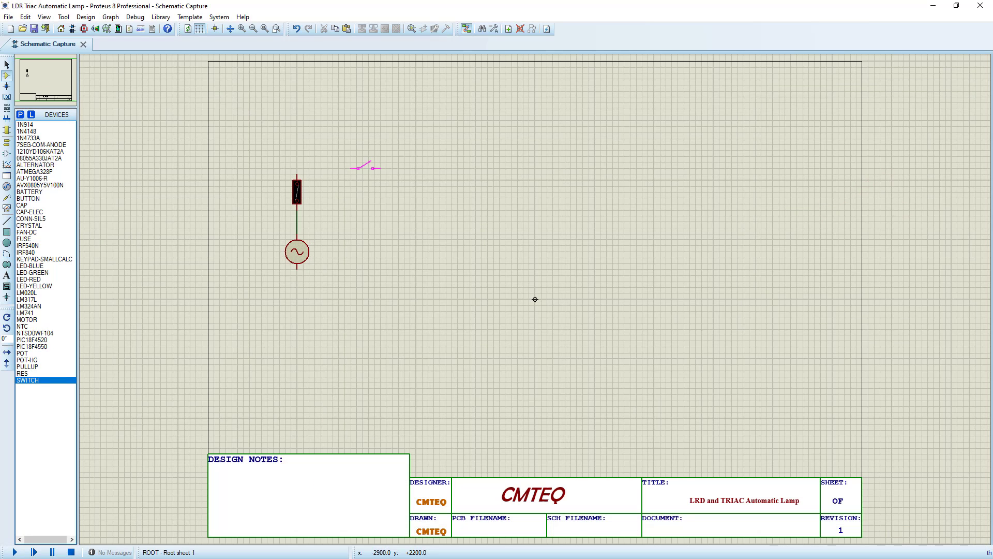
- Place the switch up and to the right of the fuse and wire the fuse's upper pin to the switch's left pin
click(336, 159)
click(297, 175)
click(321, 163)
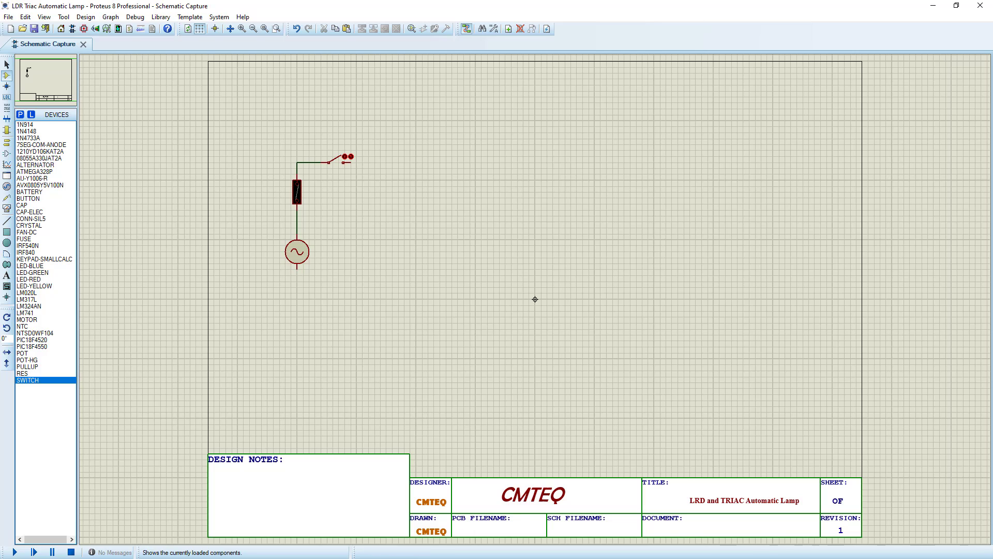
- Search the device library for "ldr", compare the two LDR models and add TORCH_LDR from the ACTIVE library to the devices
key(p)
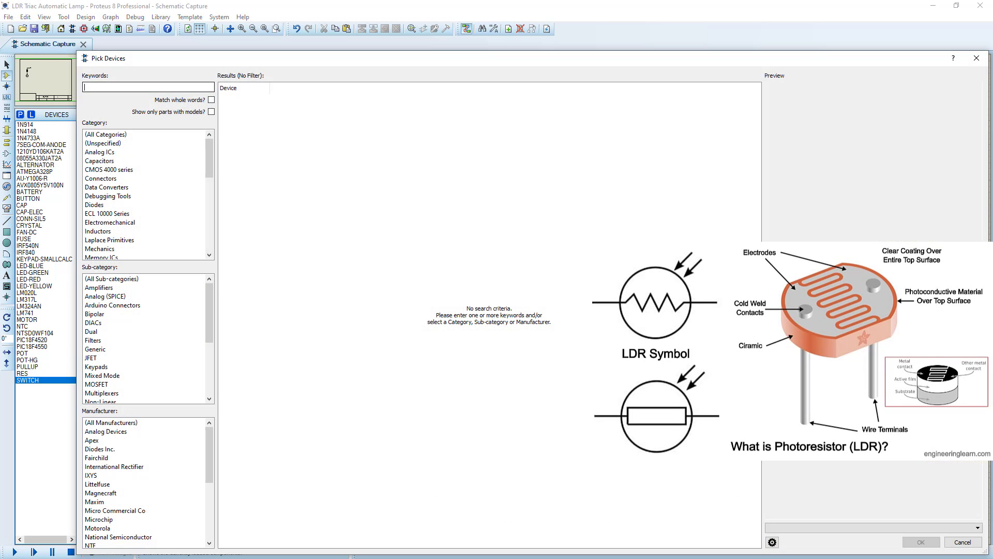
text(ldr)
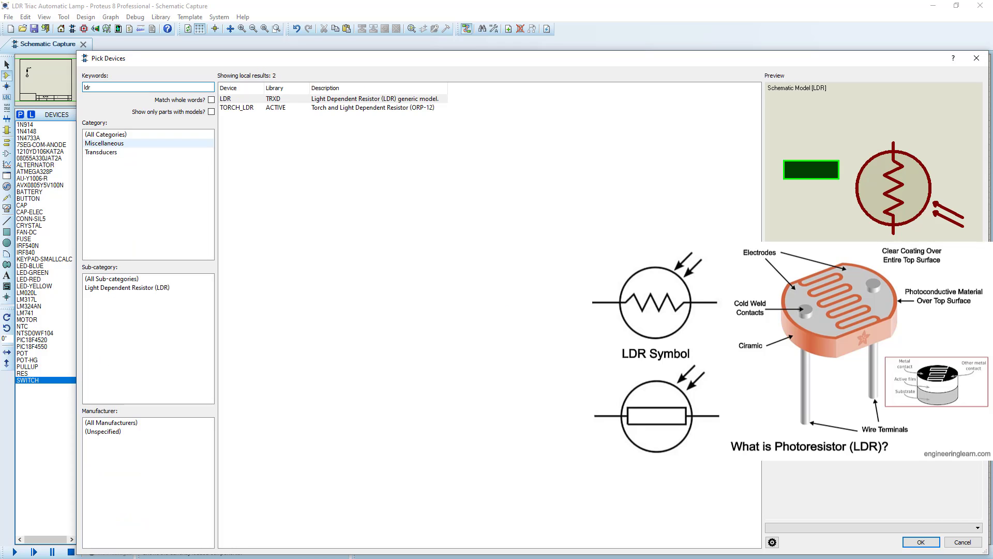
click(236, 107)
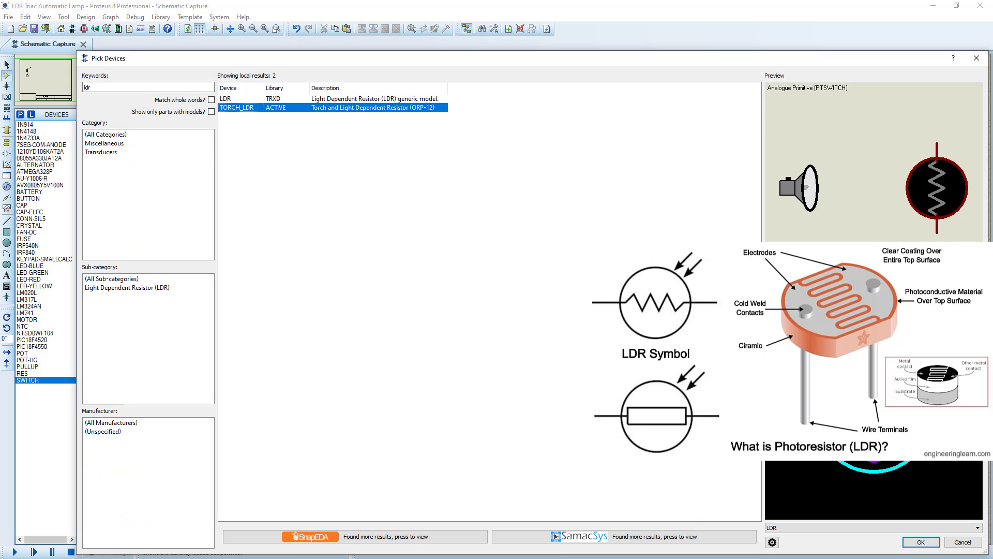
click(273, 98)
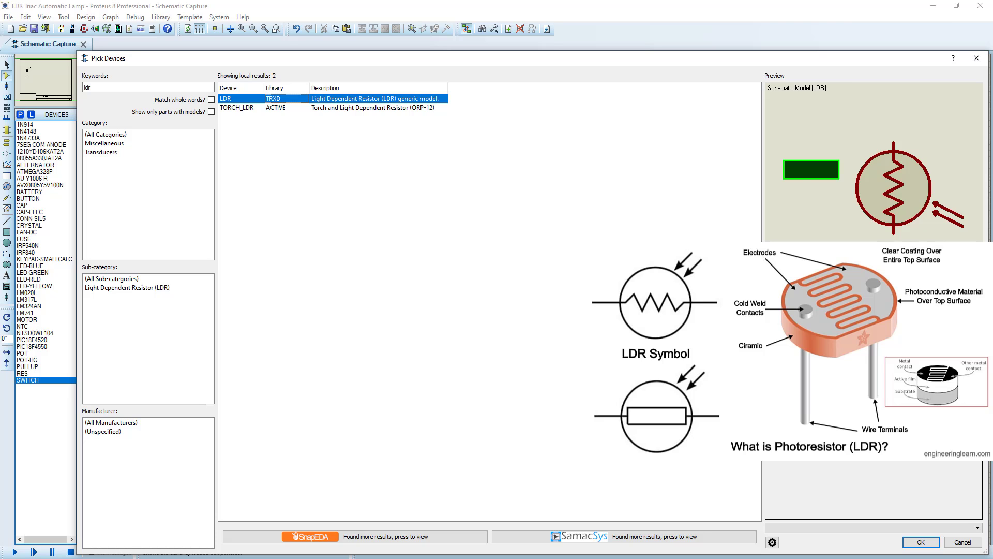
click(275, 107)
click(922, 542)
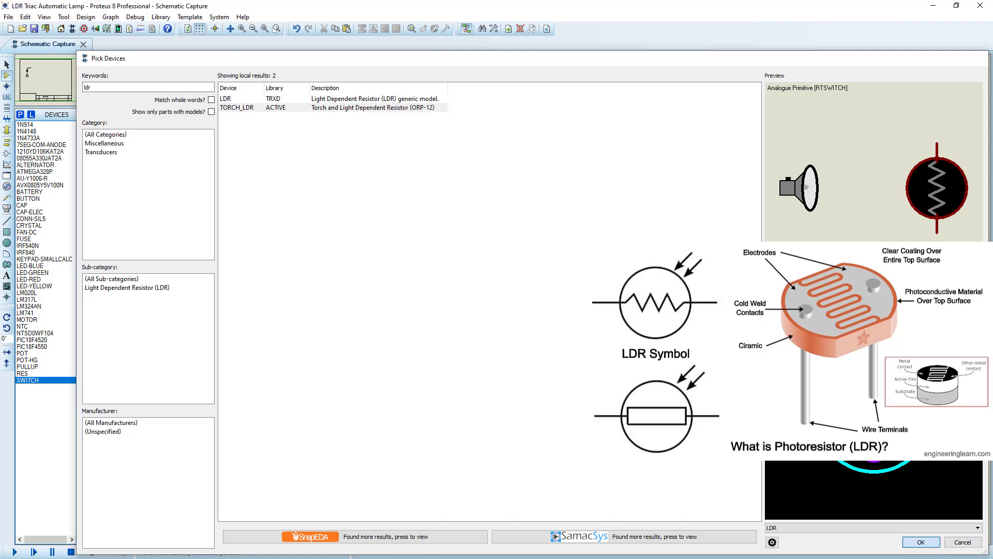
- Place the TORCH_LDR on the sheet to the right of the alternator
click(428, 282)
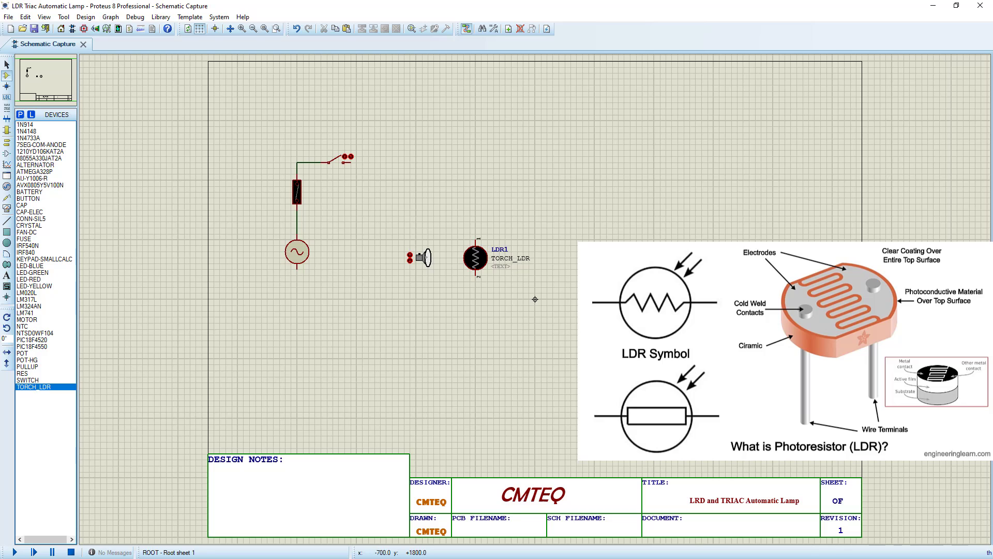
click(276, 29)
drag(225, 120, 632, 360)
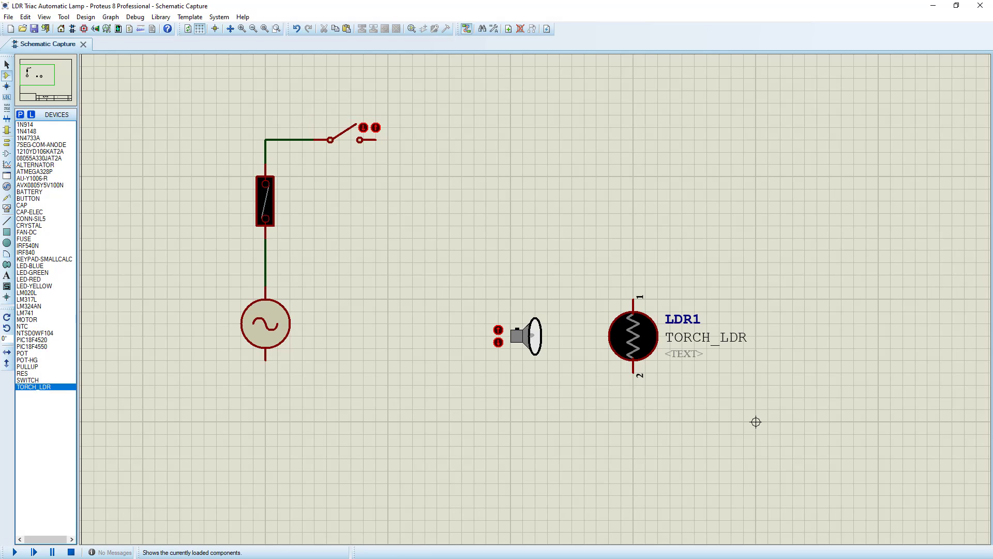
- Find the generic TRIAC from the DEVICE library with the keyword "TRIAC" and place it up and to the right of the LDR
click(25, 125)
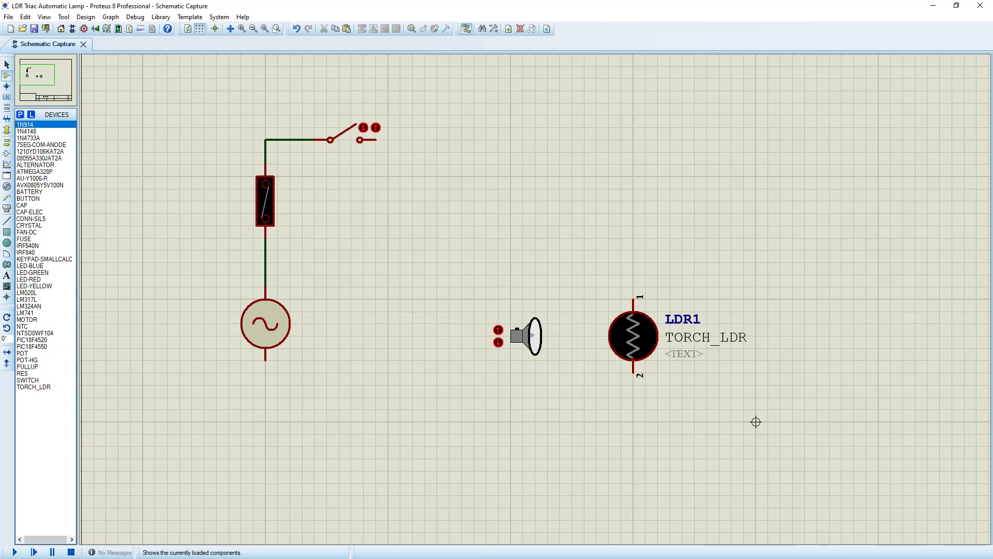
key(p)
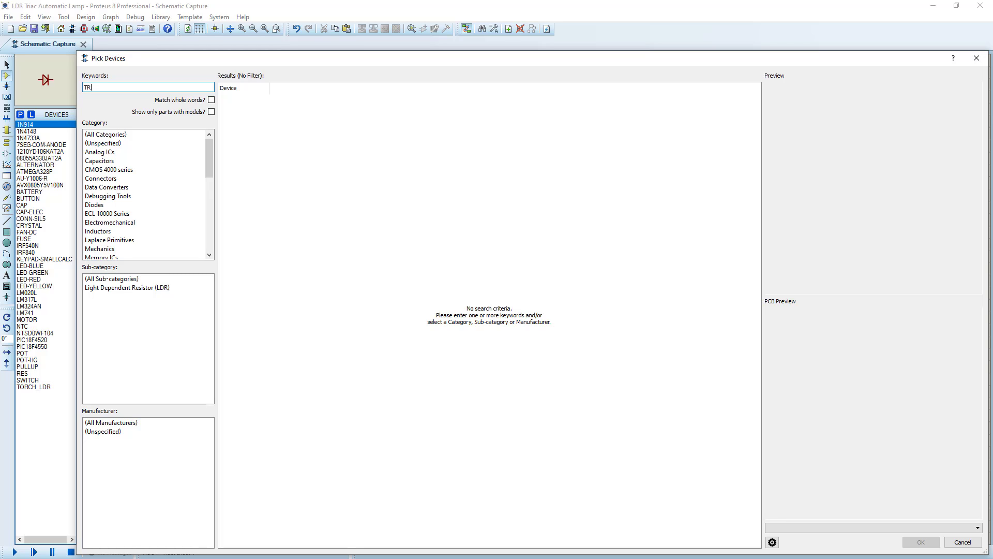
text(IA)
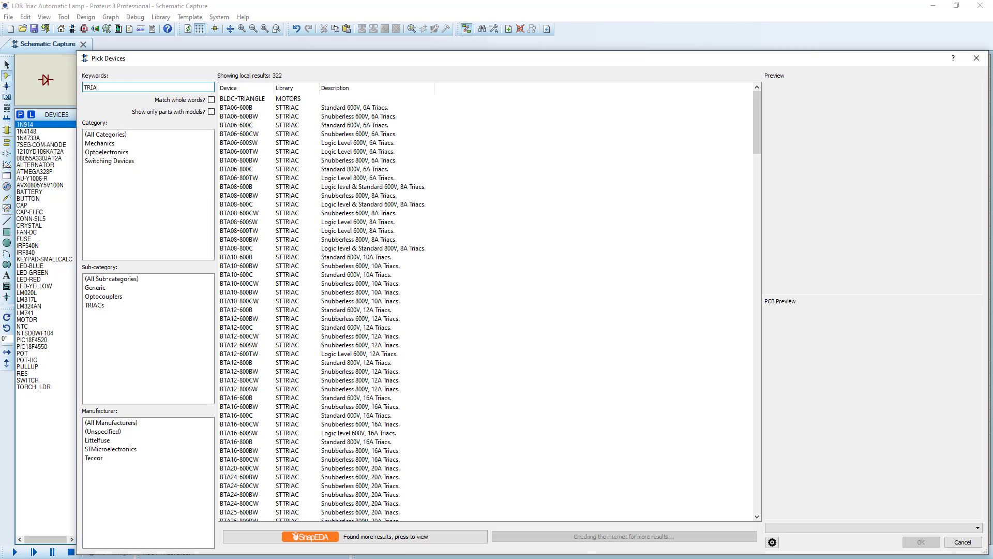
scroll(486, 301, down, 5)
scroll(486, 300, up, 6)
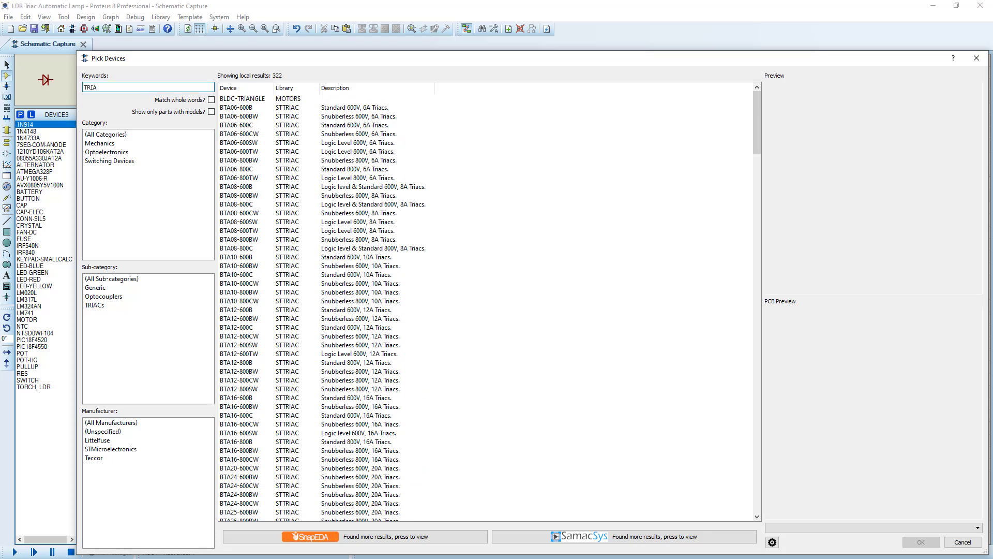
click(98, 87)
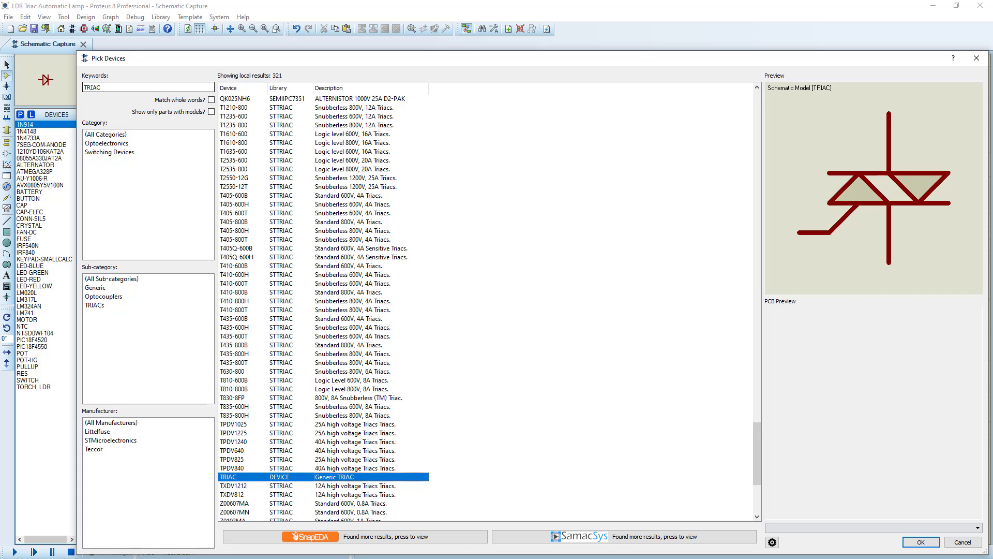
click(921, 542)
click(632, 195)
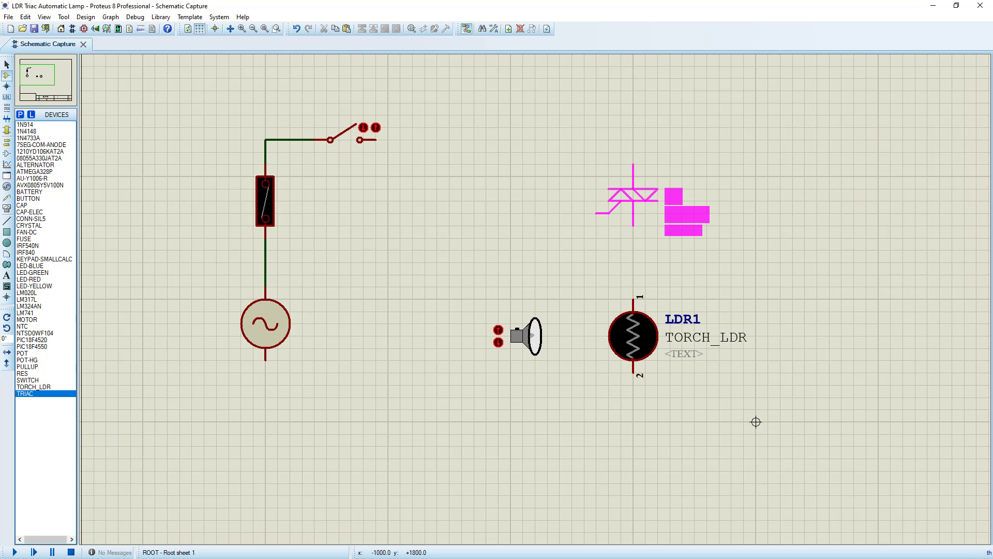
click(817, 214)
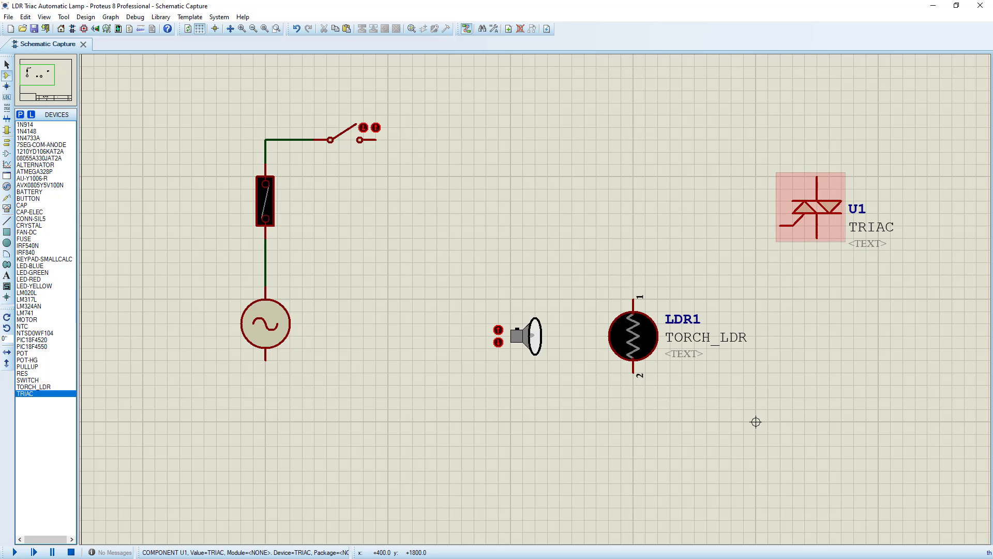
- Examine the TRIAC's trigger current, holding current and on and off resistance in its component properties
right_click(825, 189)
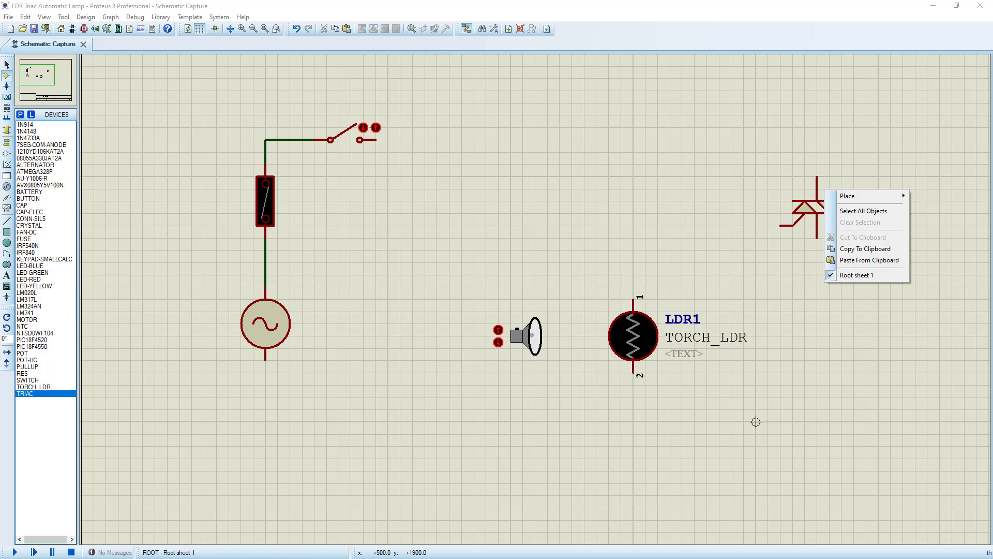
click(756, 269)
right_click(817, 275)
right_click(828, 202)
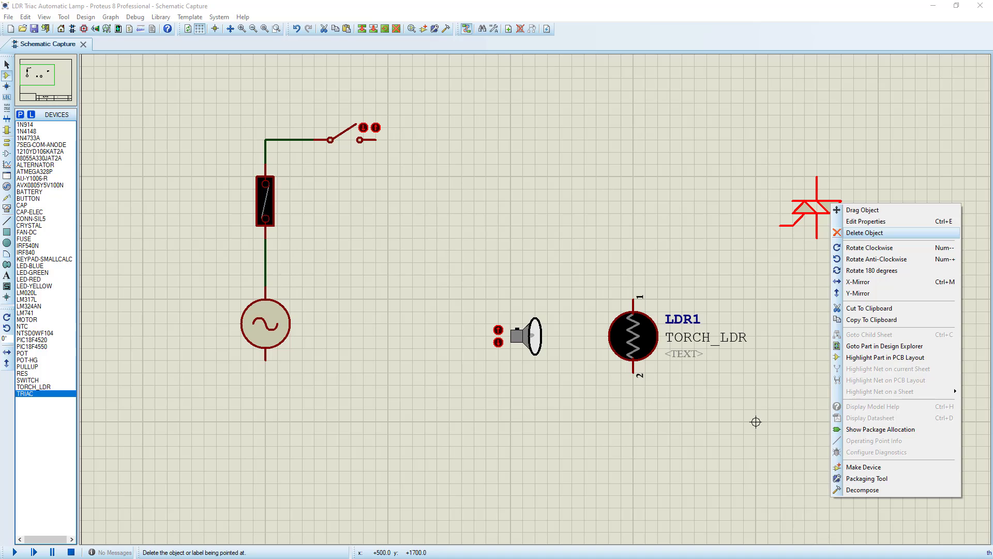
click(869, 222)
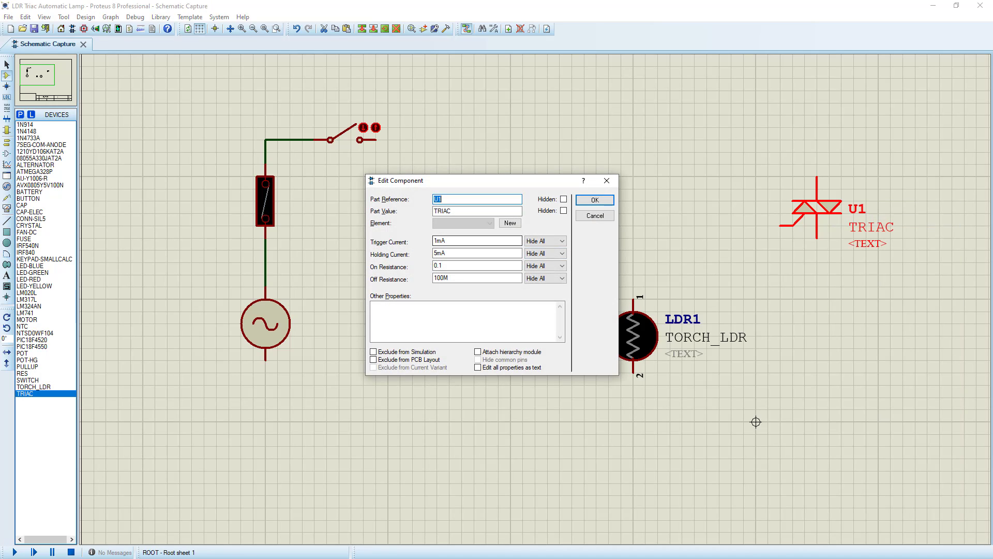
key(Tab)
key(Tab)
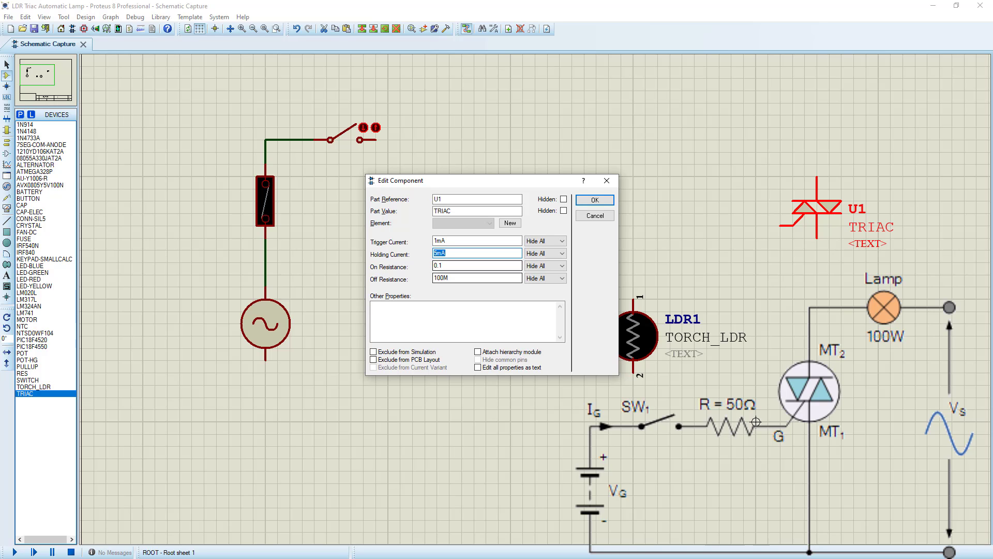
key(Tab)
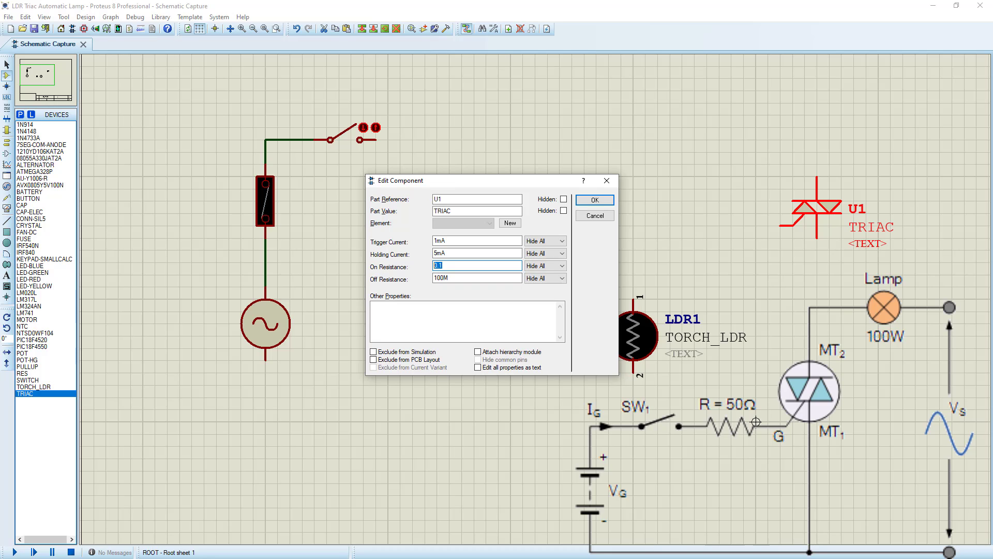
click(450, 265)
click(595, 200)
click(595, 199)
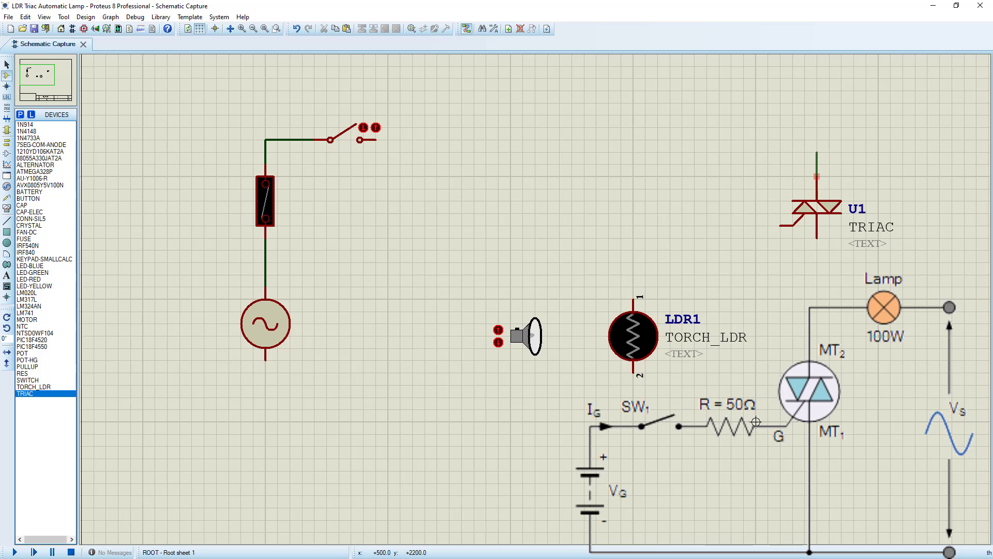
- Wire the TRIAC's upper pin to the switch's right pin
click(817, 176)
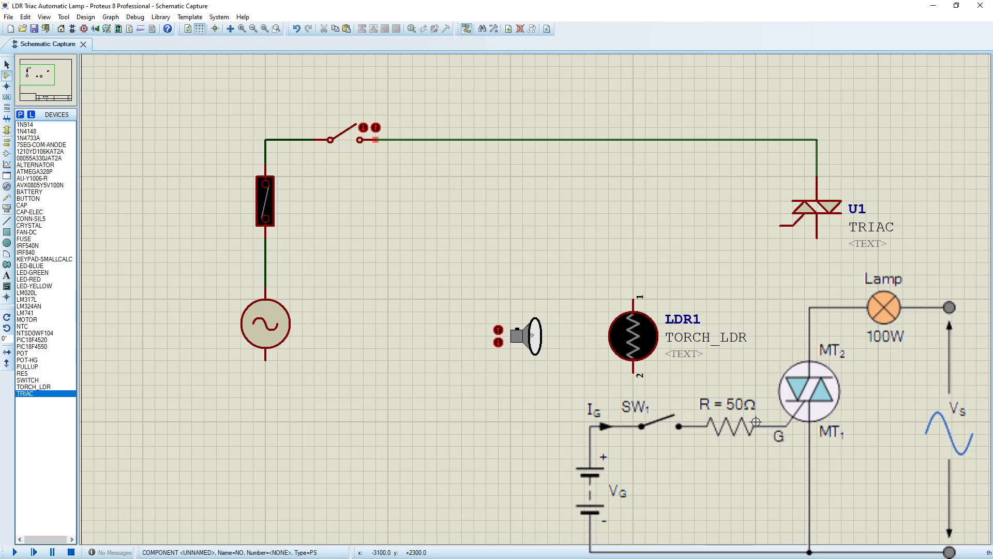
click(360, 140)
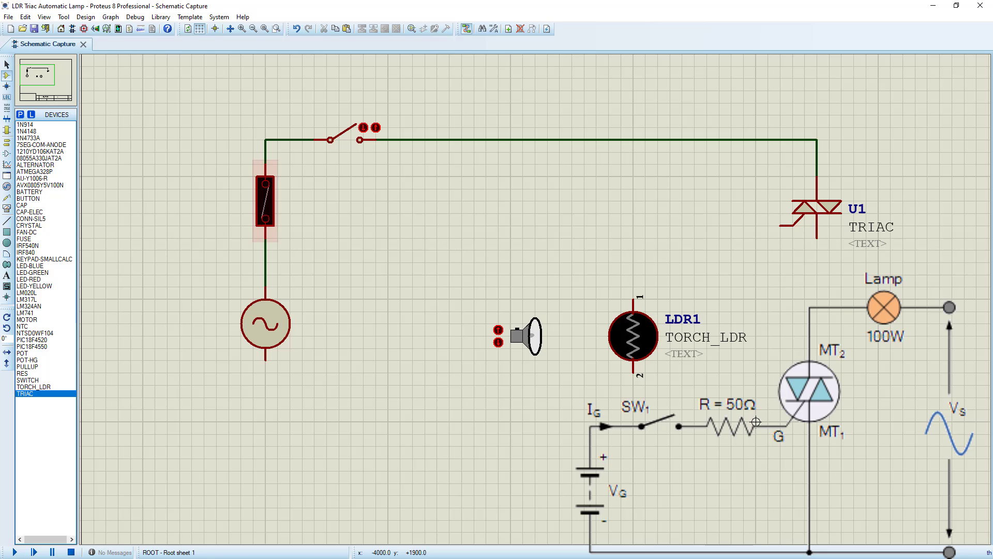
- Check the fuse's rated current and resistance in its component properties without changing them
click(265, 200)
right_click(273, 197)
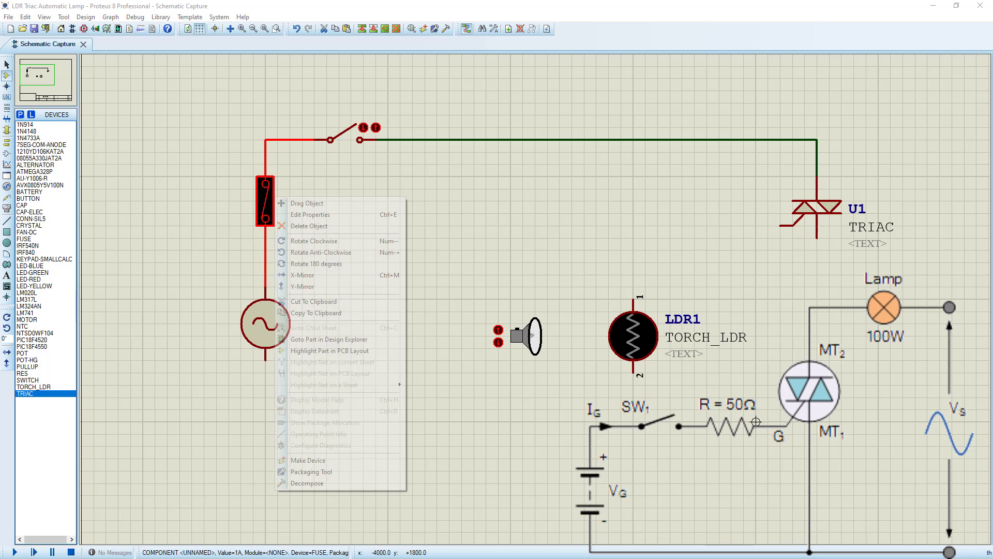
click(300, 214)
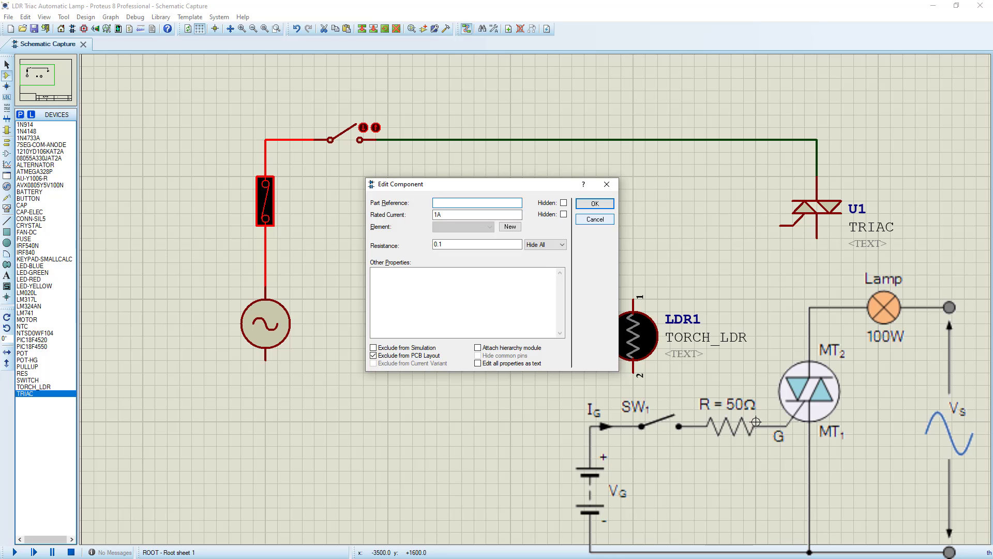
click(594, 219)
click(437, 217)
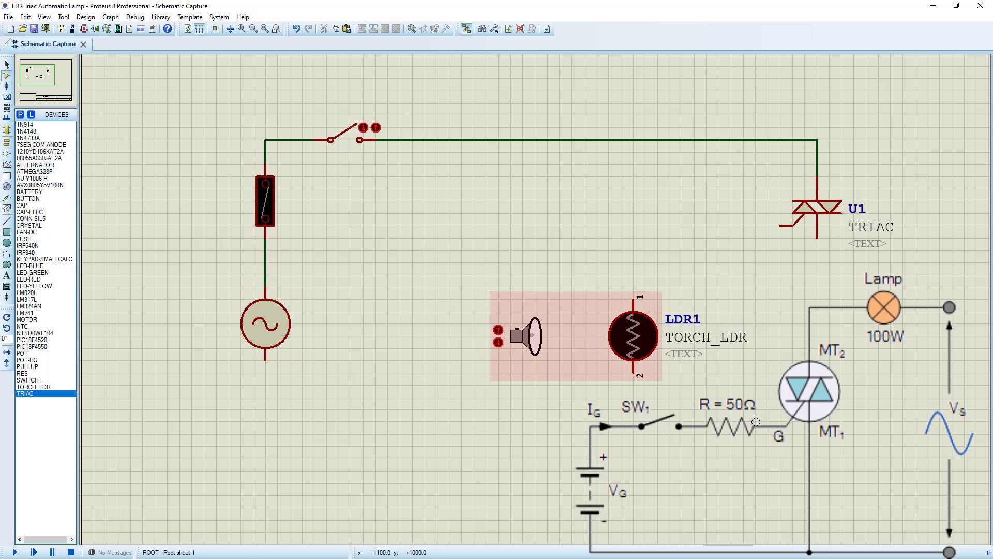
- Find the animated LAMP from the ACTIVE library with the keyword "lamp" in the Lamps sub-category and place it directly below the TRIAC
key(p)
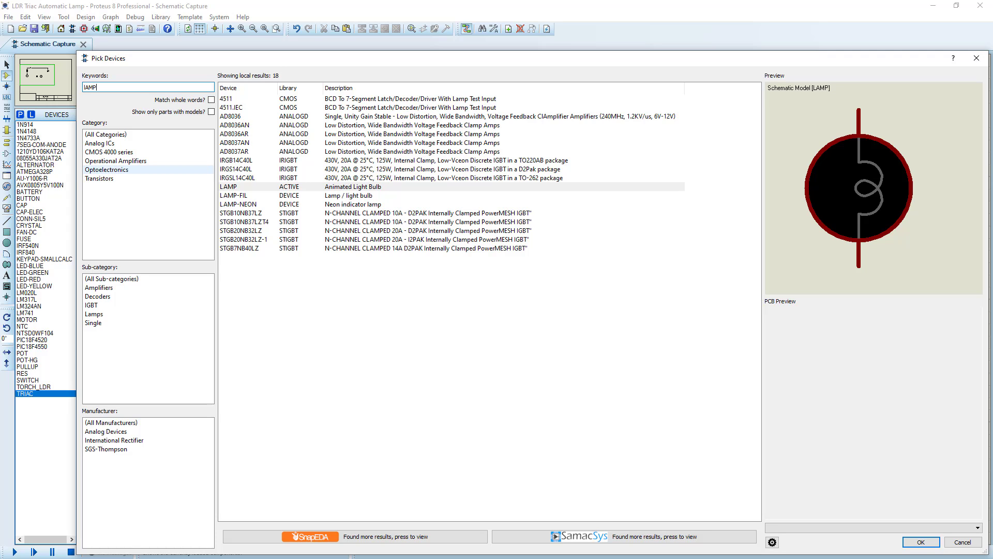
click(94, 314)
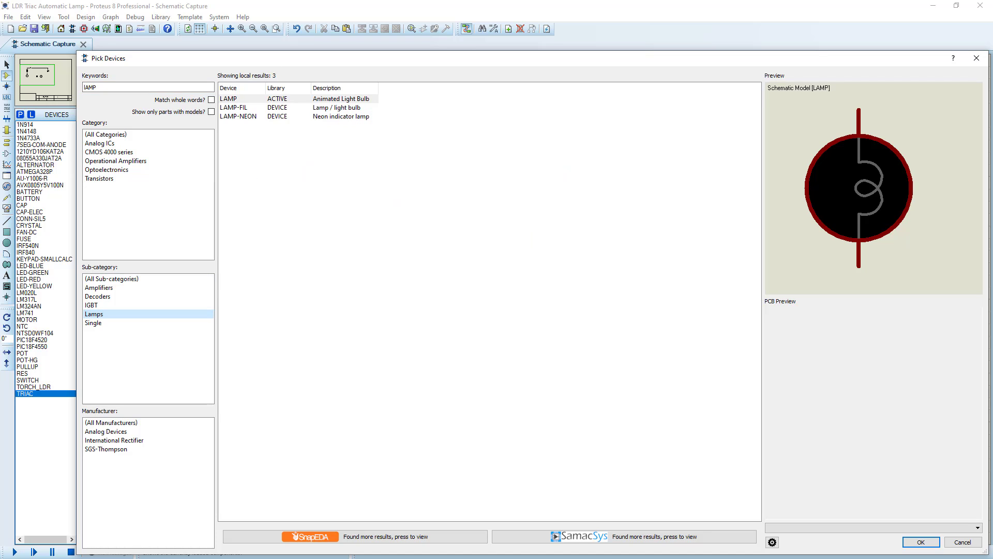
click(228, 98)
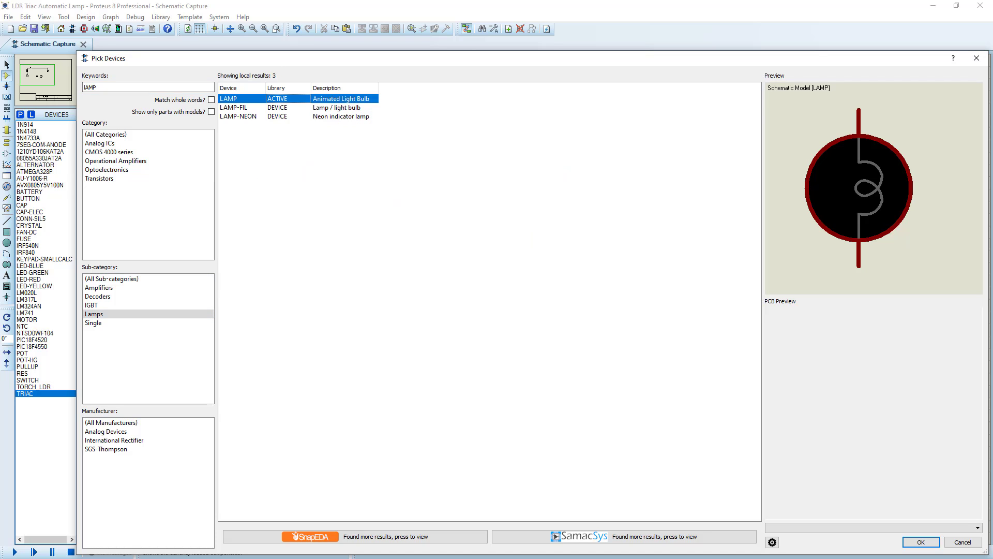
click(921, 542)
click(756, 422)
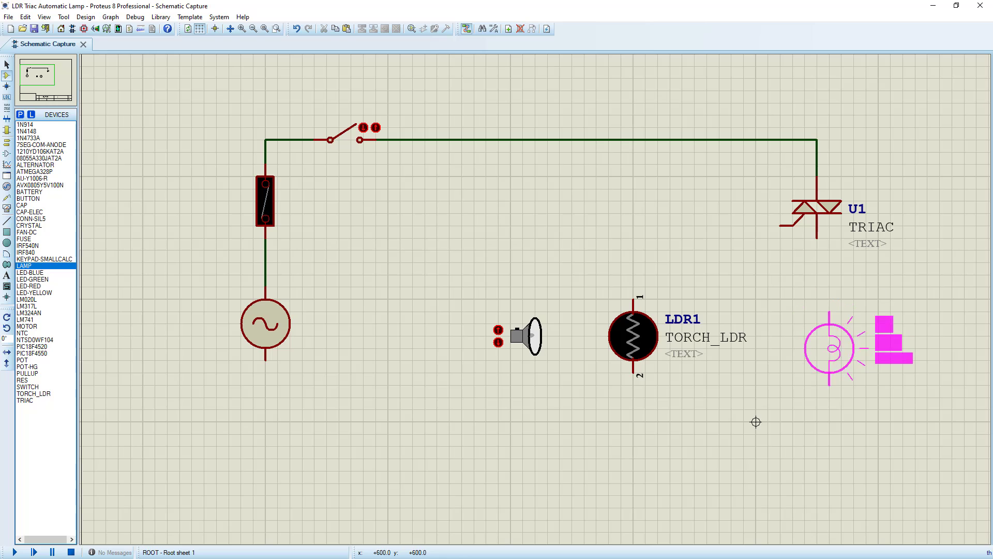
click(820, 357)
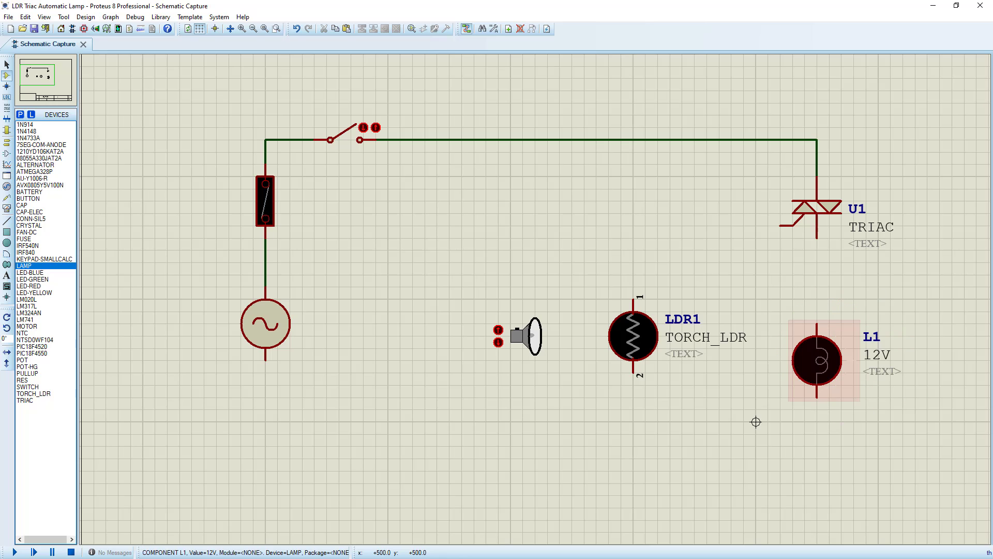
- Compare the lamp's nominal voltage with the alternator's amplitude in their component properties
right_click(825, 350)
key(Up)
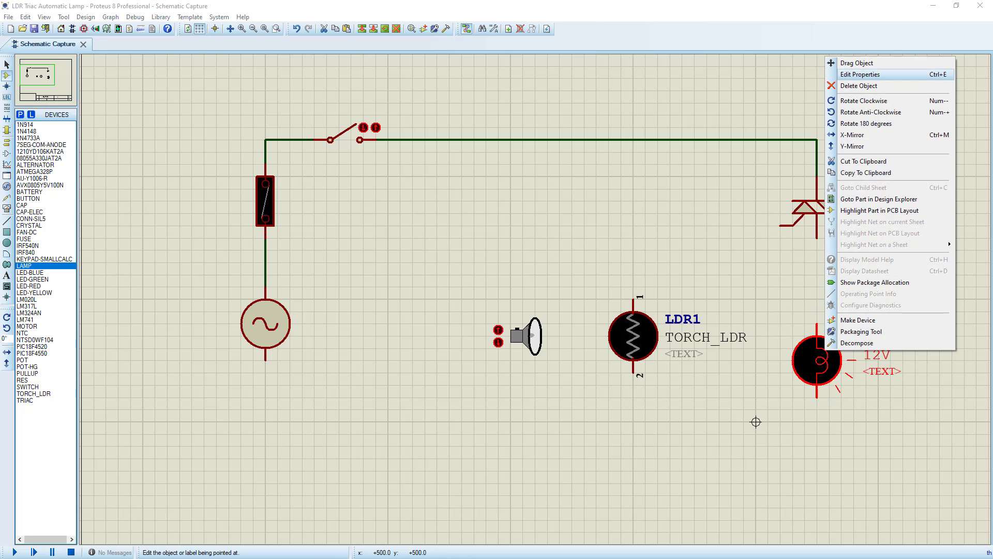
key(Return)
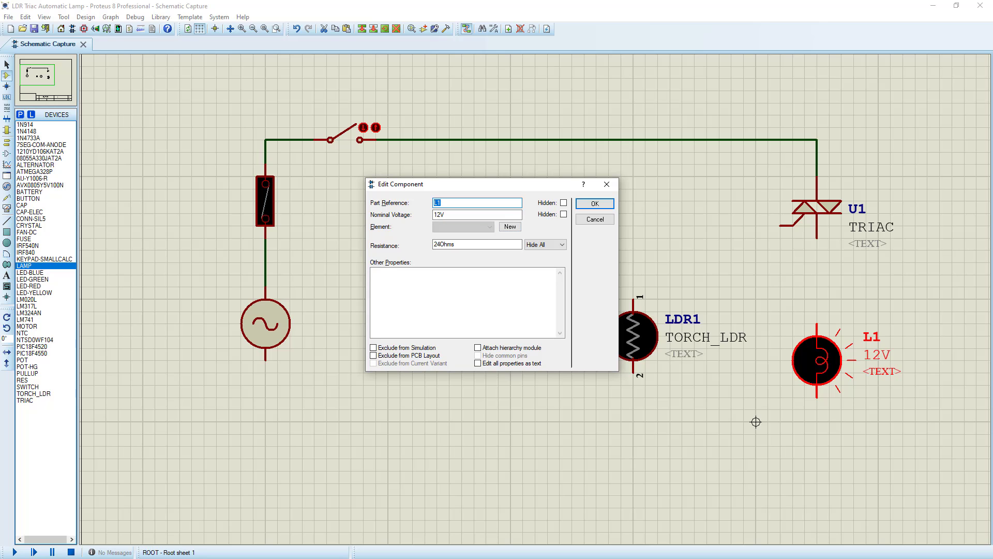
key(Return)
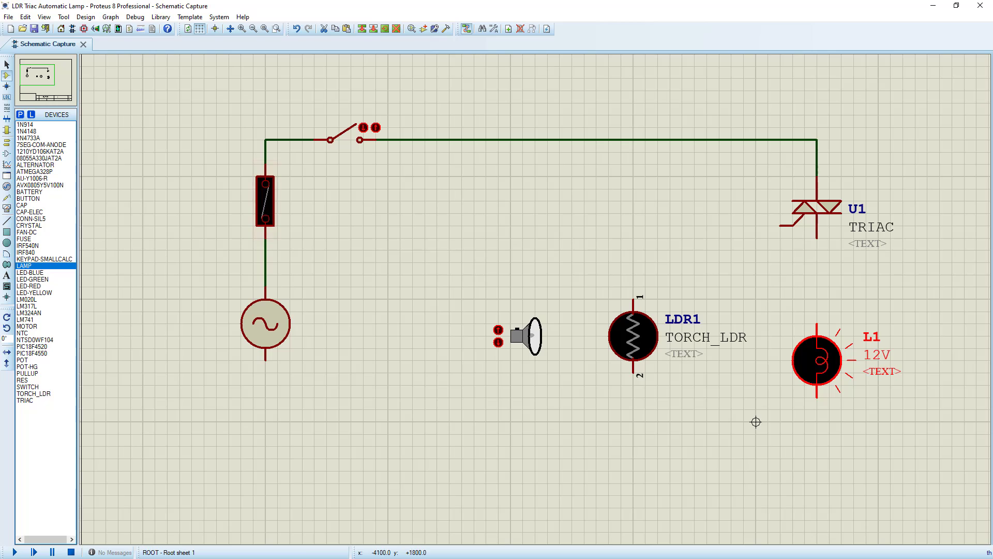
right_click(258, 331)
key(Up)
key(Up)
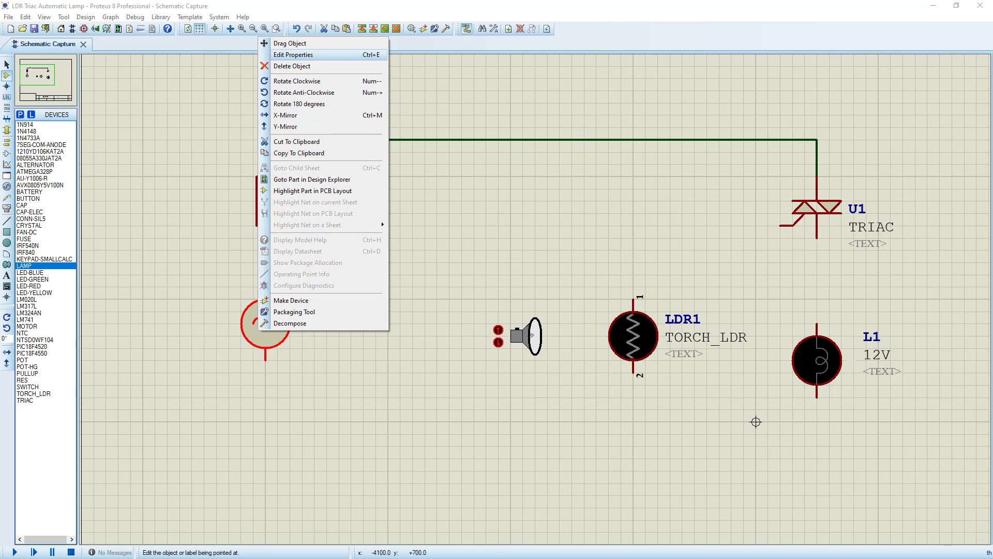
key(Return)
click(594, 219)
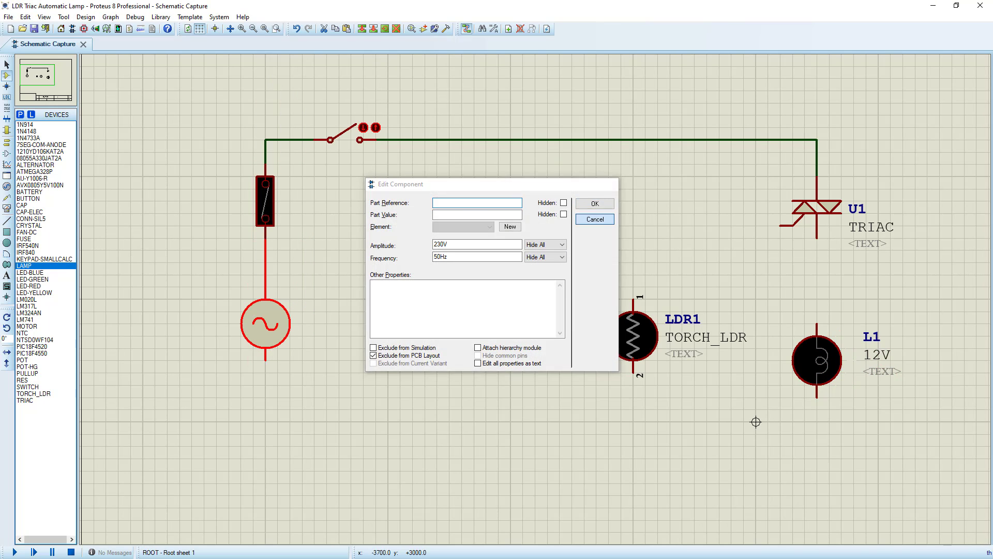
- Set the lamp's nominal voltage to 230V
click(760, 351)
key(shift+F10)
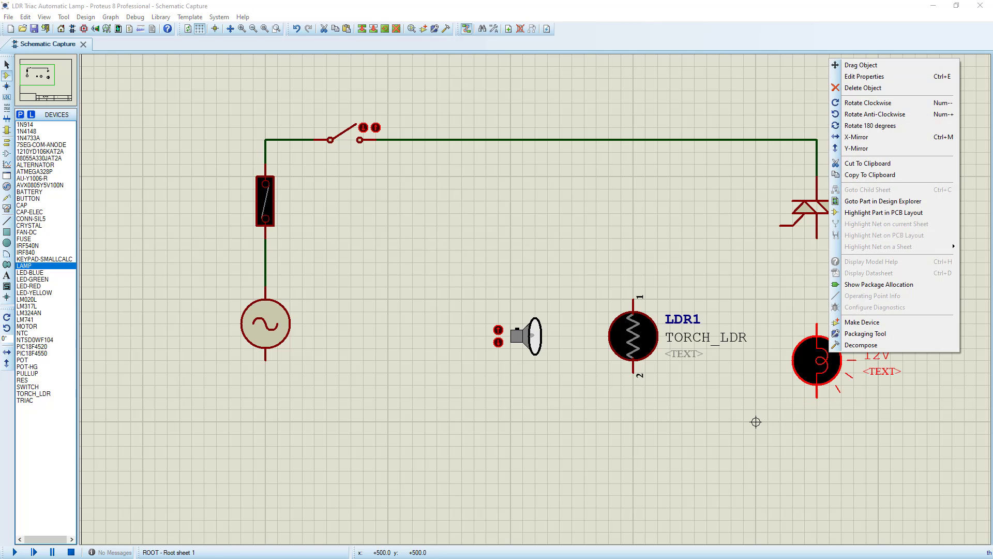
key(Down)
key(Down)
key(Down)
key(Down)
key(Down)
key(Up)
key(Up)
key(Up)
key(Return)
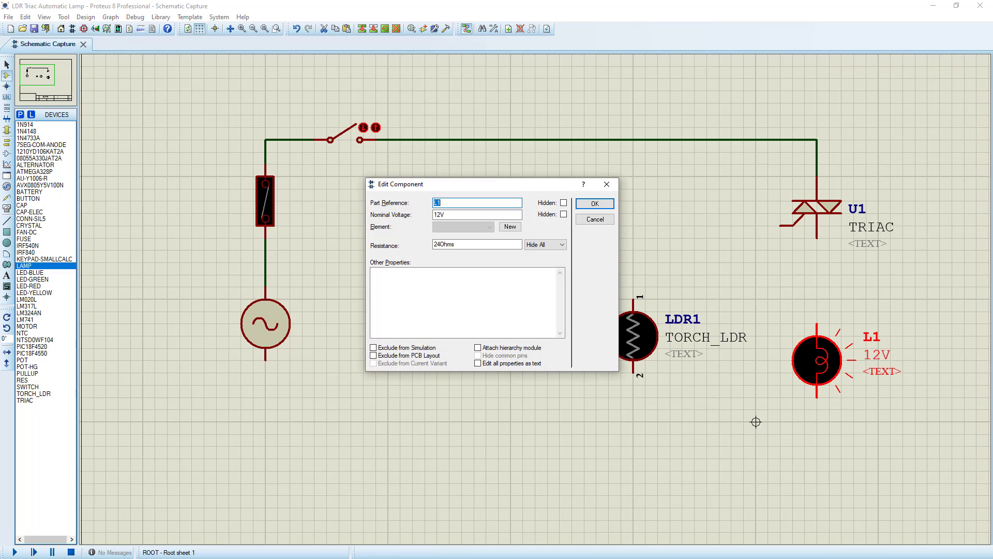
drag(442, 214, 433, 214)
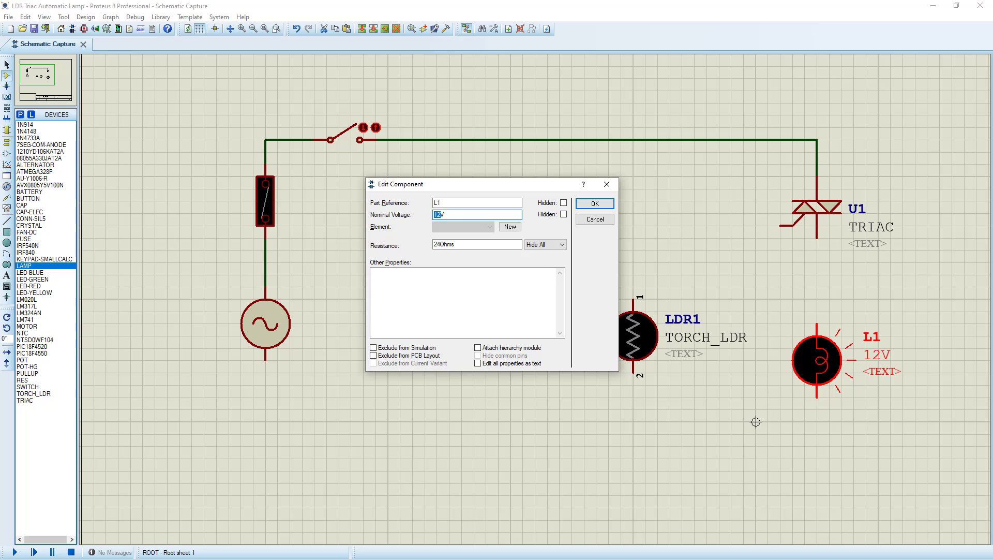
text(230)
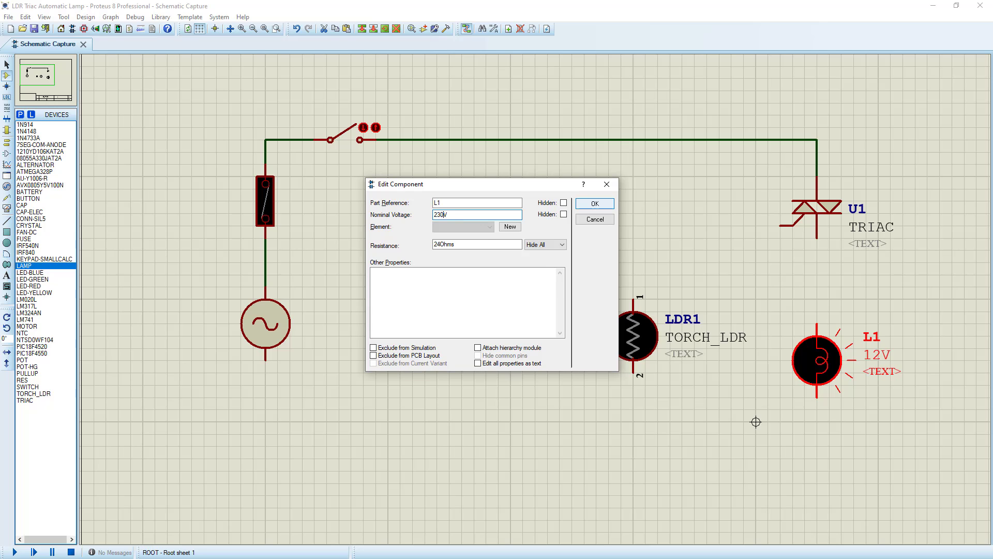
key(Return)
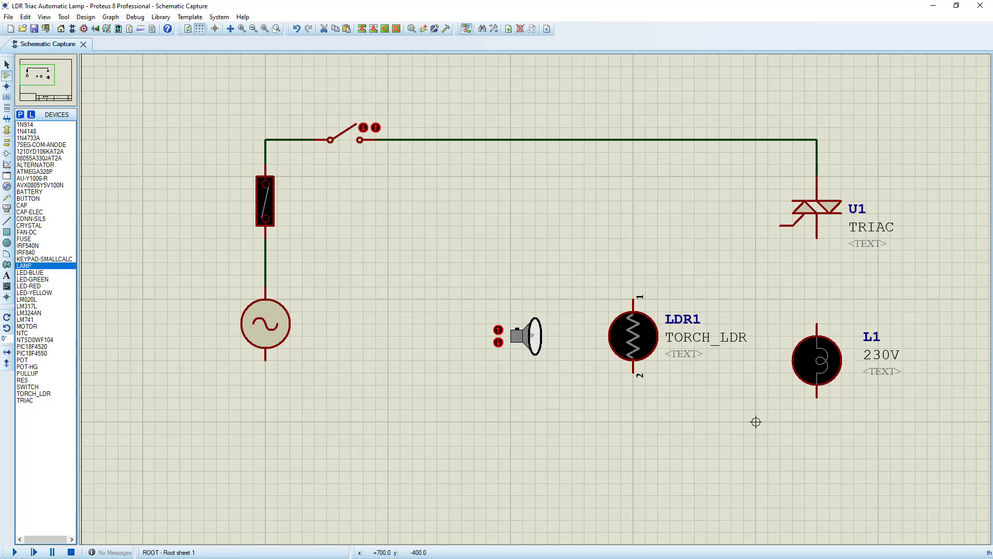
- Wire the TRIAC's lower terminal to the lamp and return the lower terminals of the lamp and LDR1 to the alternator
click(756, 421)
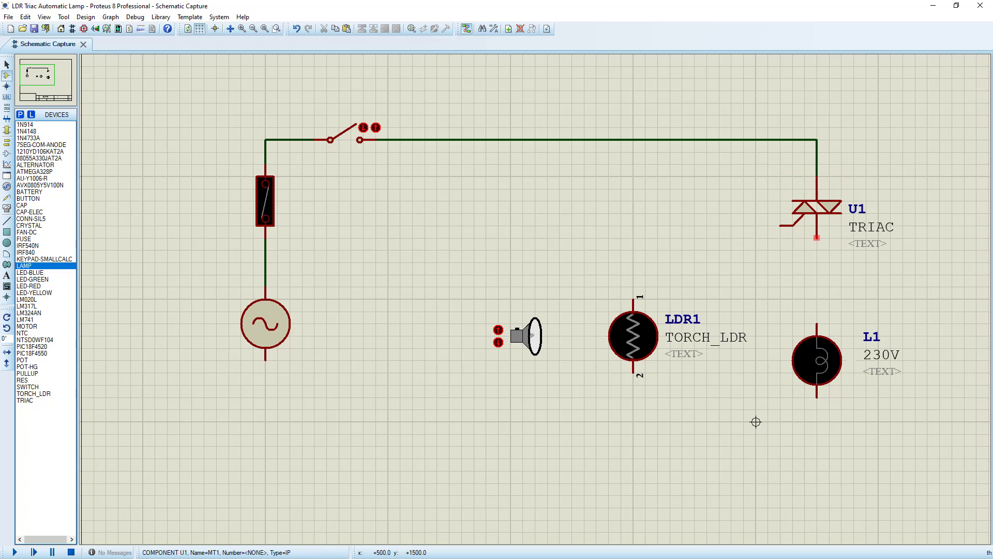
click(817, 238)
click(817, 324)
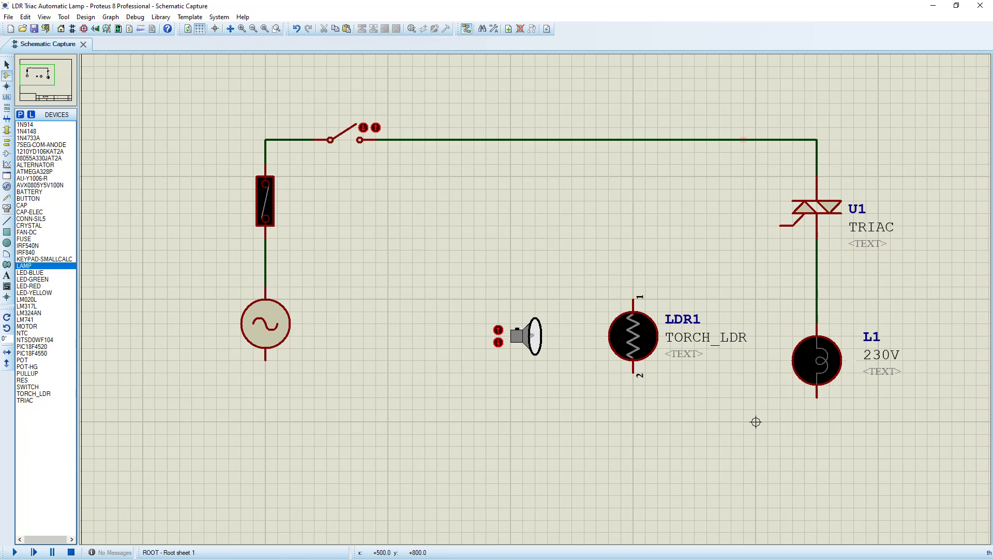
click(817, 398)
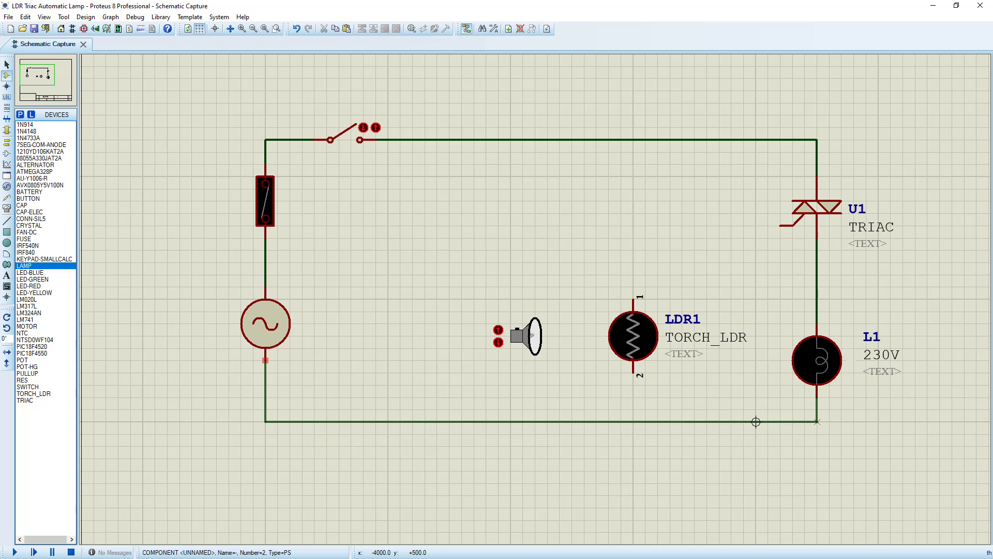
click(265, 360)
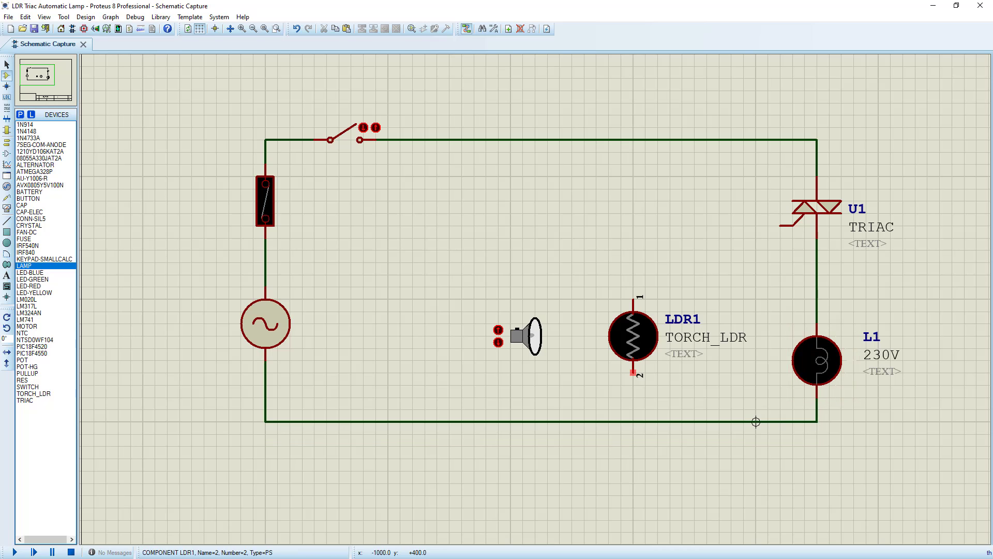
click(633, 372)
click(634, 421)
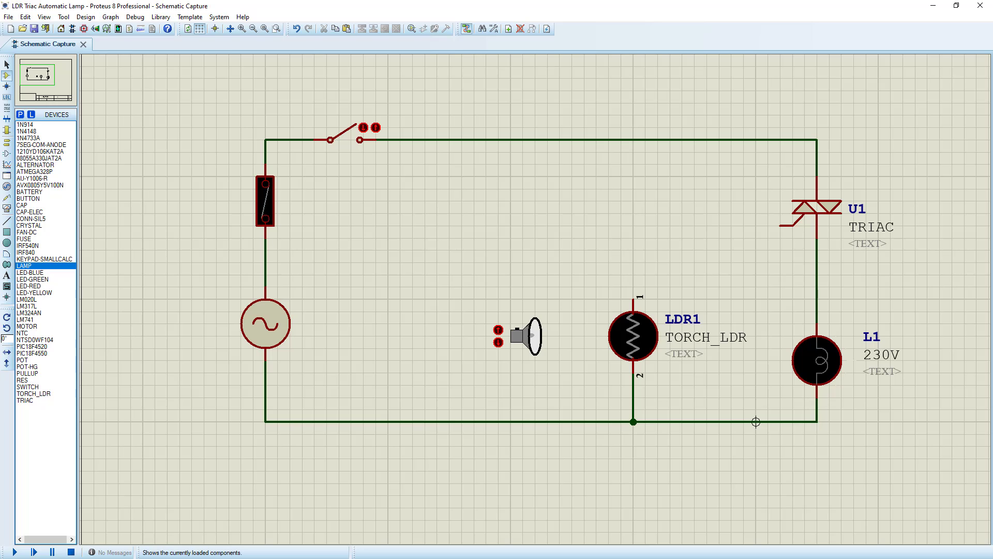
- Place a RES resistor directly above LDR1 and rotate it clockwise to stand vertically
click(21, 380)
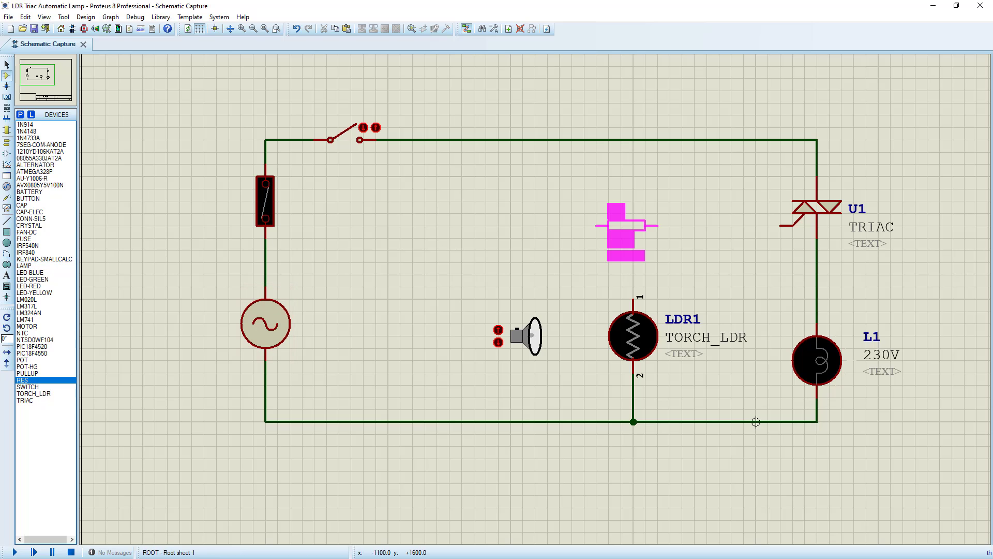
click(639, 201)
right_click(651, 197)
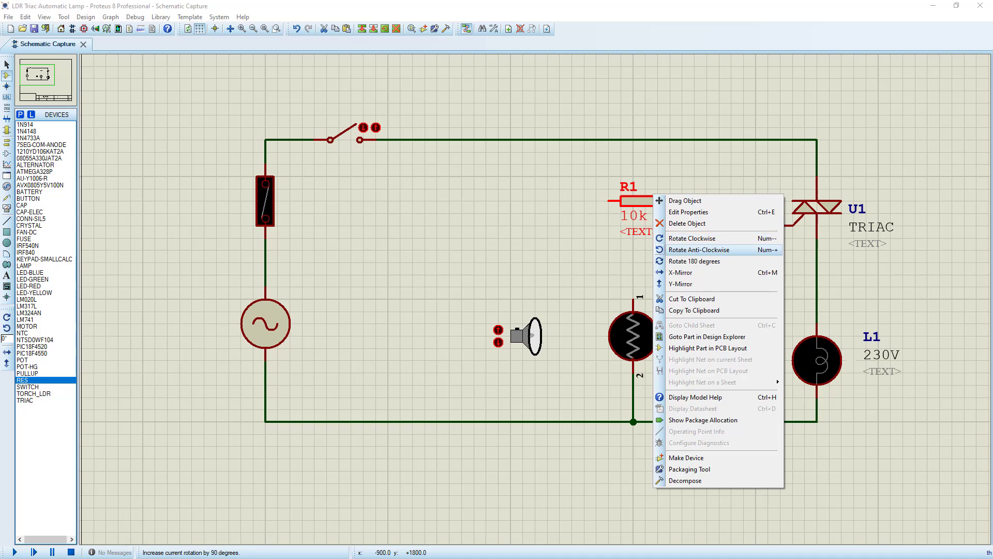
click(692, 238)
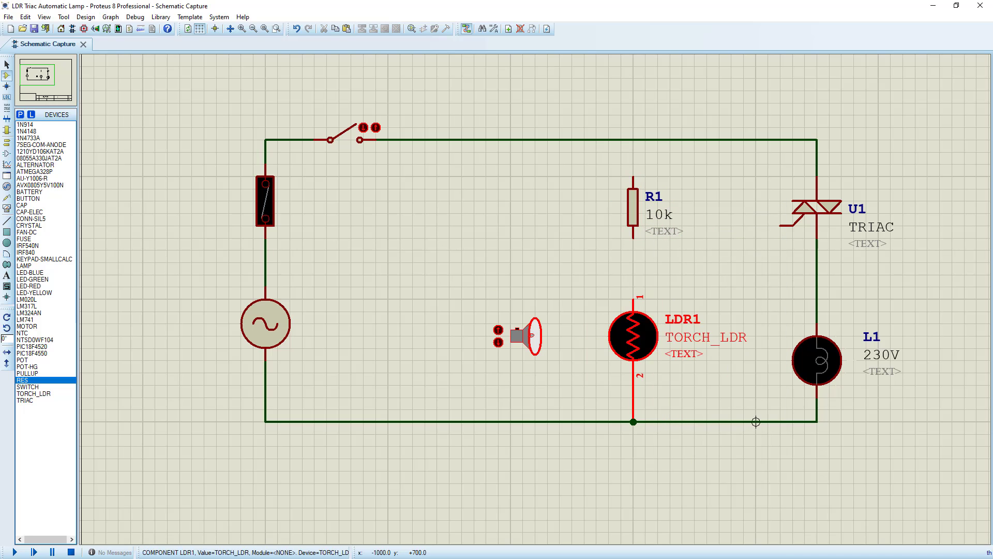
- Check LDR1's dark resistance in its component properties without changing it
right_click(644, 332)
click(668, 245)
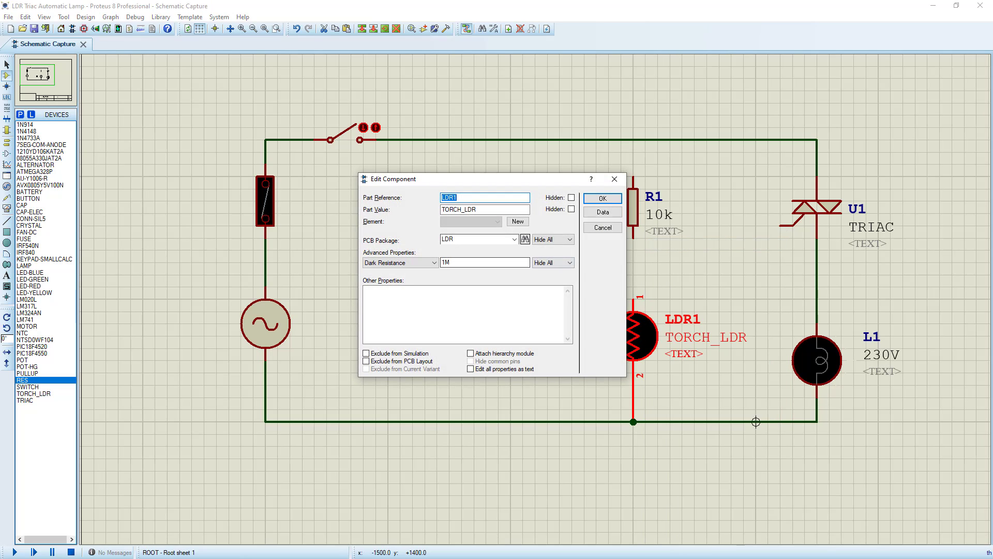
click(456, 262)
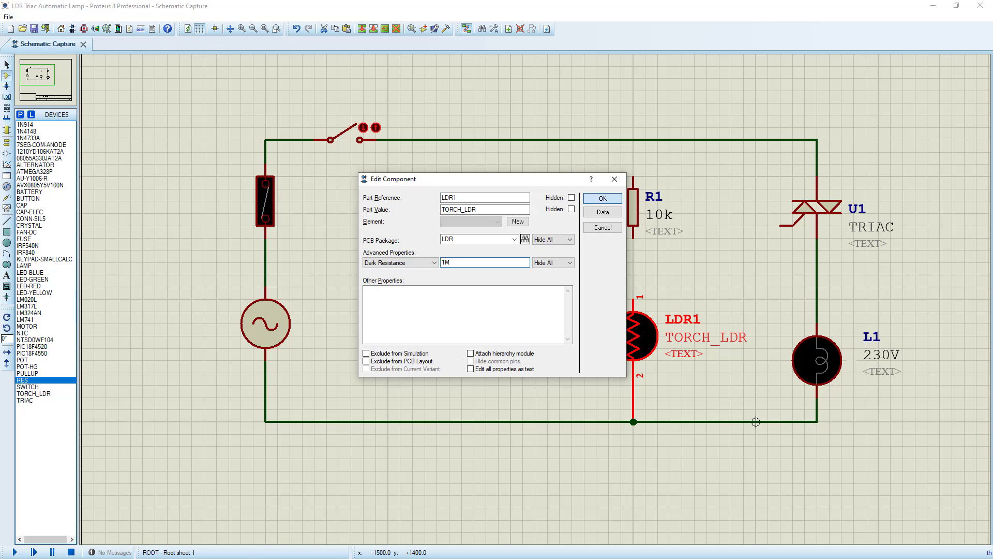
click(602, 198)
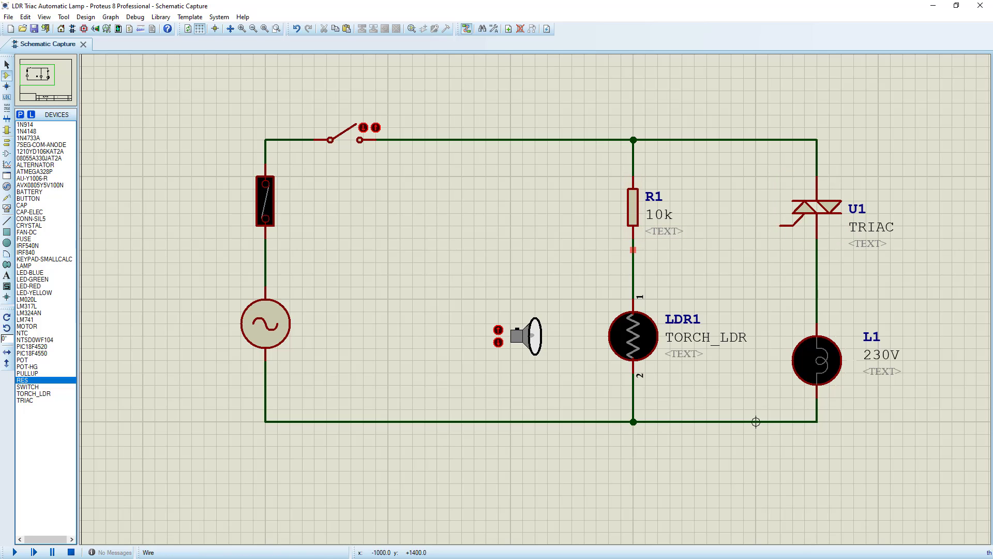
- Move the TRIAC down and wire its gate to the connection between R1 and LDR1
click(633, 250)
key(Escape)
drag(817, 205, 817, 241)
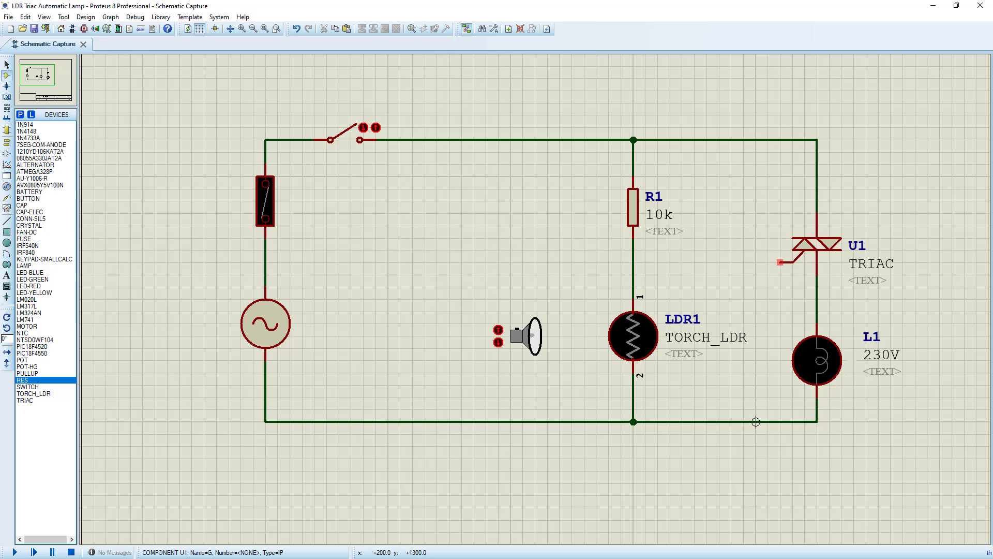
click(781, 262)
click(633, 262)
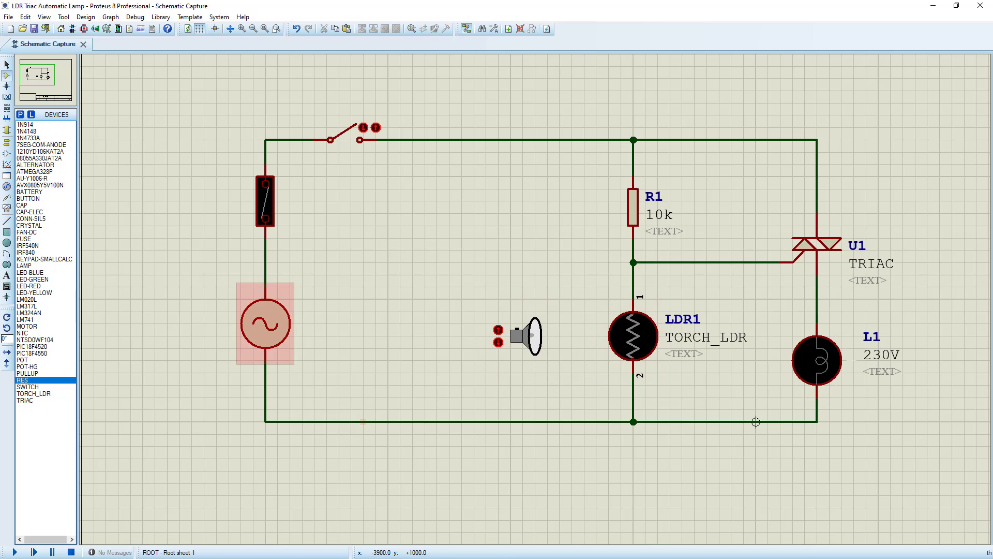
- Run the simulation, close the supply switch to test the circuit, and stop the simulation
key(F12)
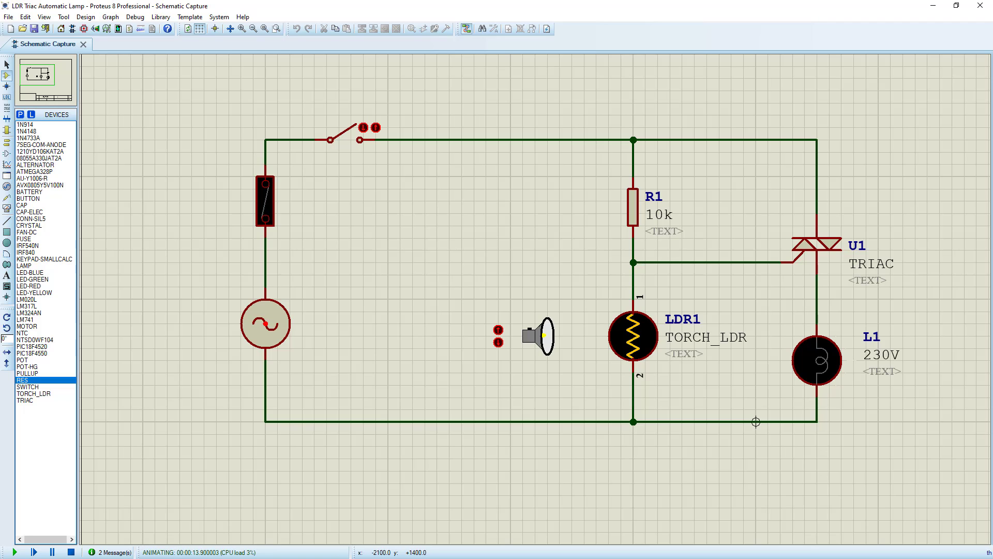
click(363, 127)
click(71, 552)
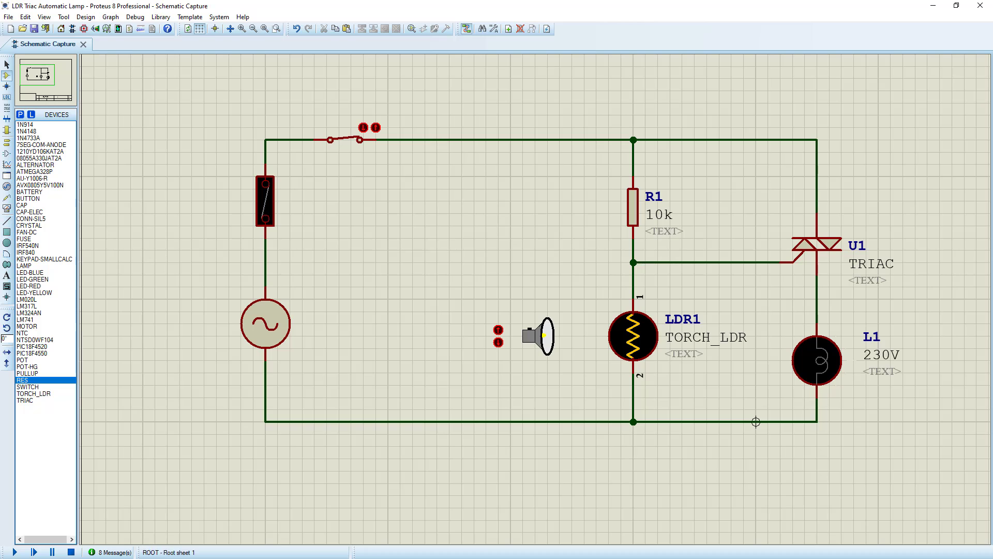
- Place an AC AMMETER from the virtual instruments above the top wire, between the supply switch and R1
click(7, 186)
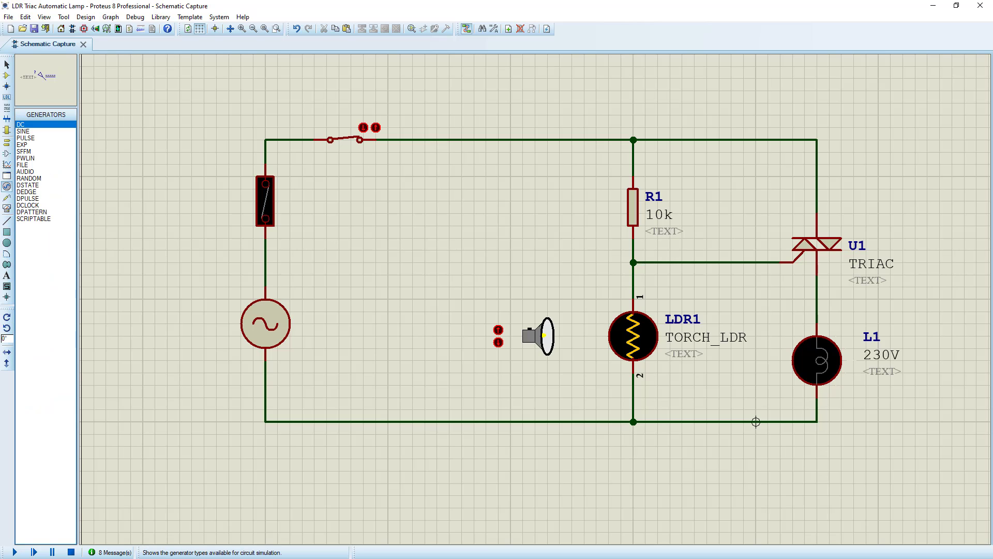
click(7, 197)
click(6, 208)
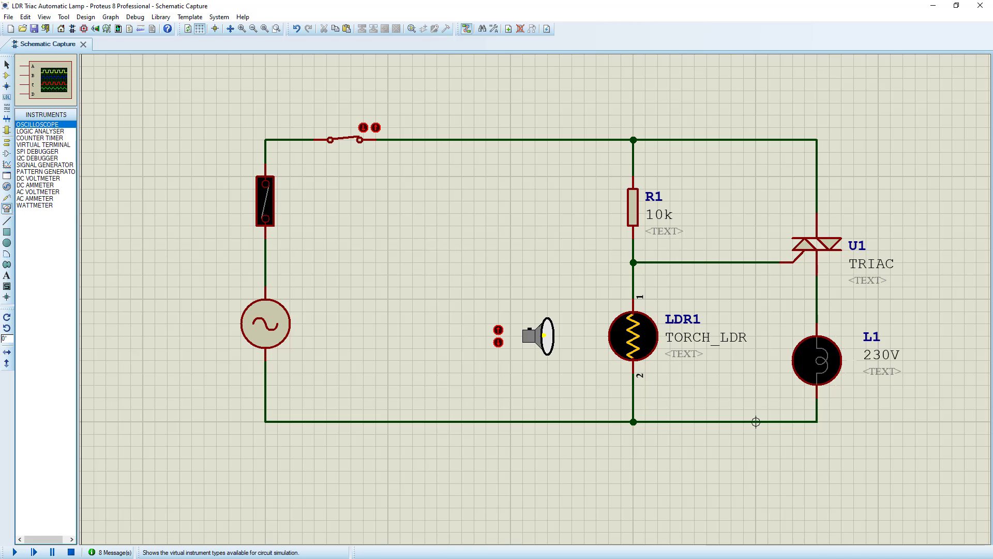
click(37, 191)
click(35, 198)
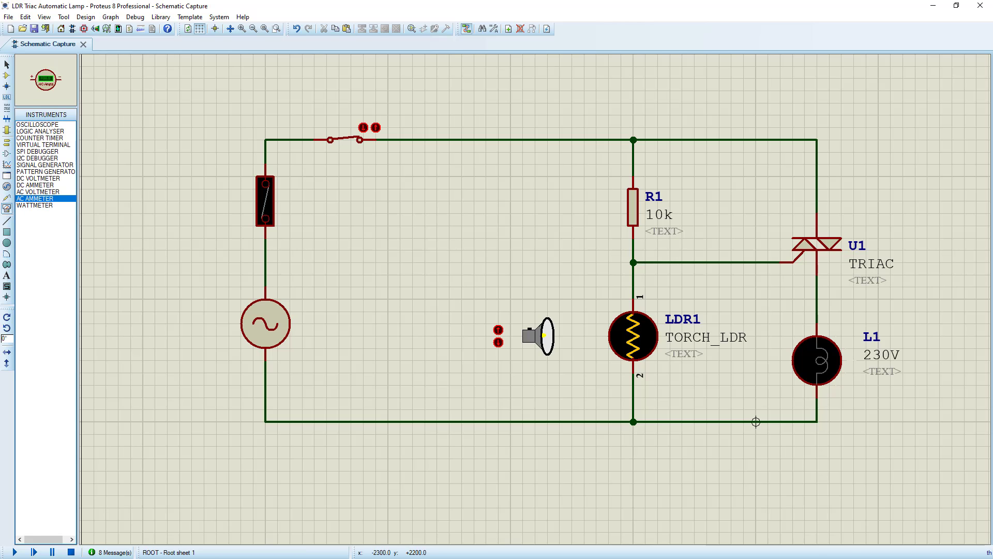
click(486, 103)
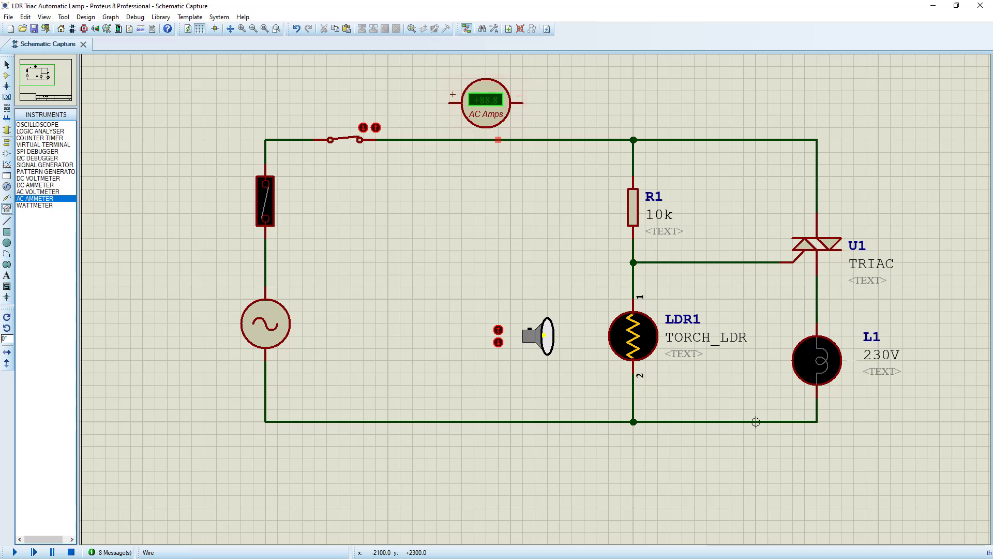
- Delete the top wire section between the switch and R1 and wire the AC ammeter in series in its place
right_click(515, 139)
click(538, 164)
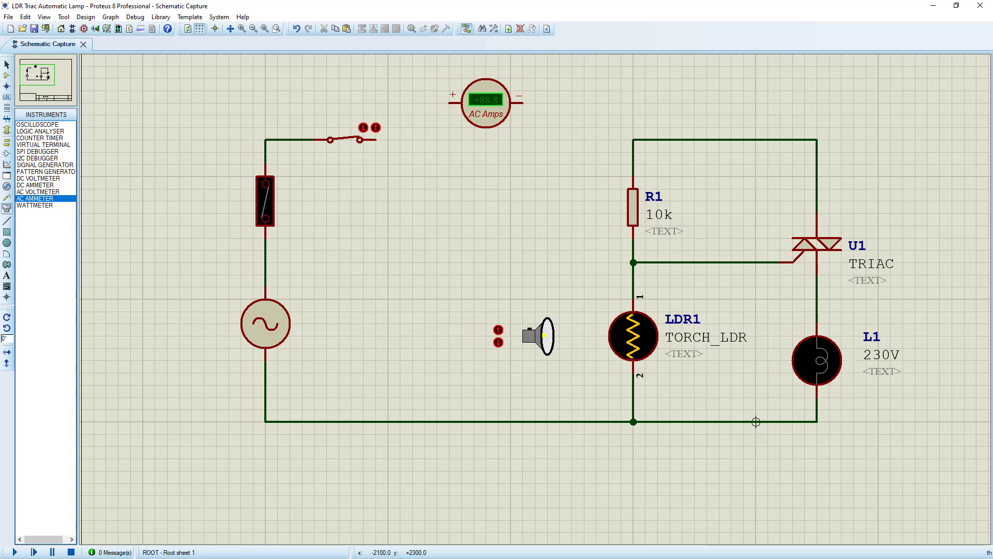
drag(486, 115, 486, 151)
click(461, 176)
click(449, 140)
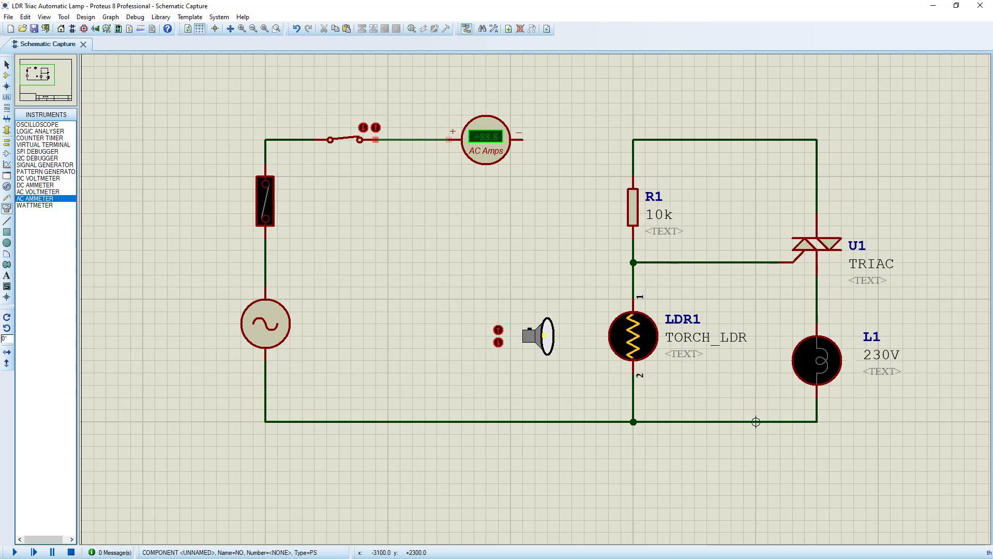
click(376, 140)
click(519, 140)
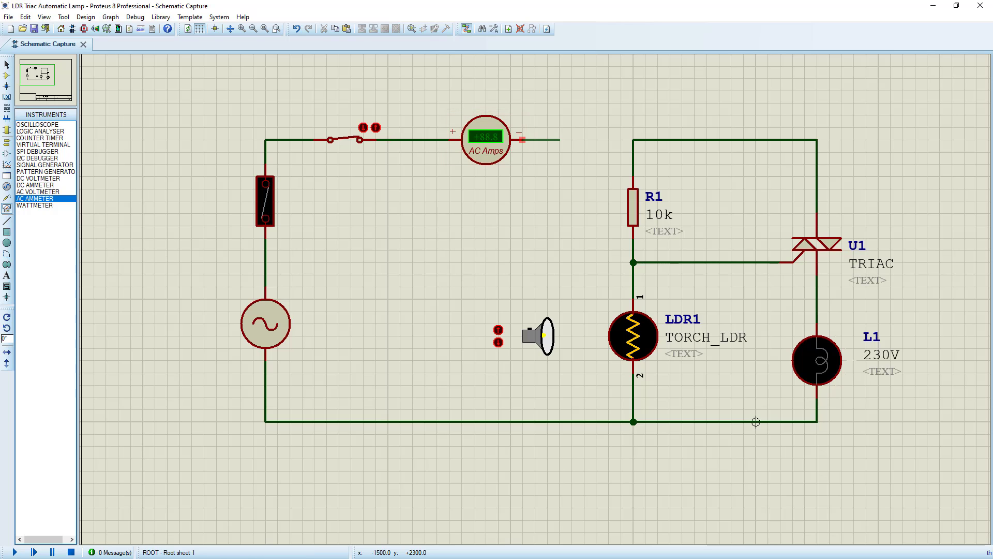
click(634, 139)
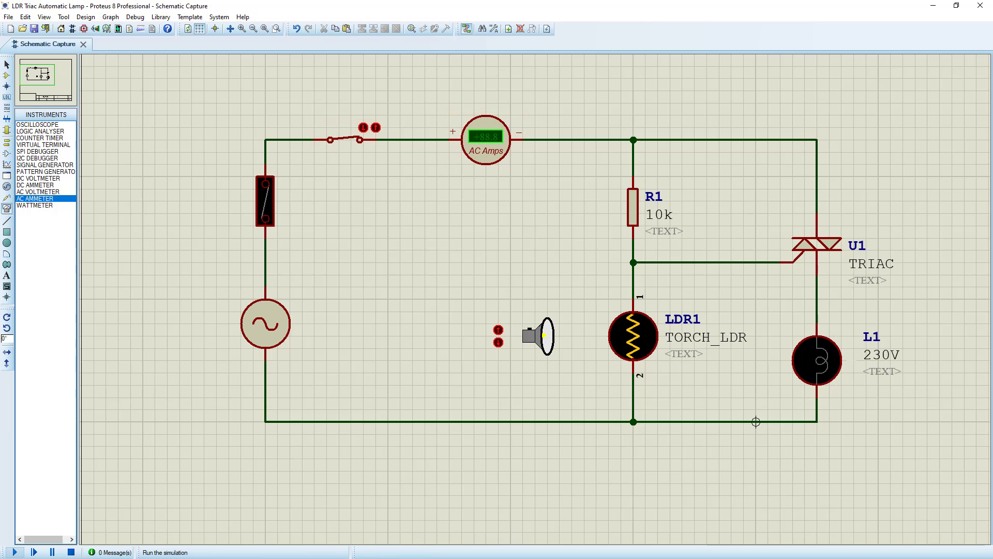
- Test the circuit with a short simulation run and set the fuse's rated current to 5A
click(15, 552)
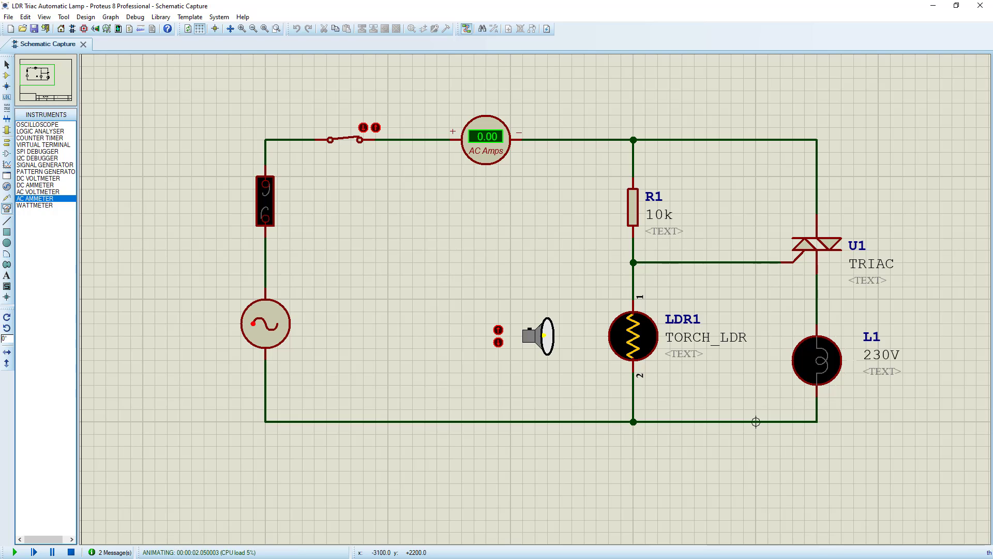
click(71, 552)
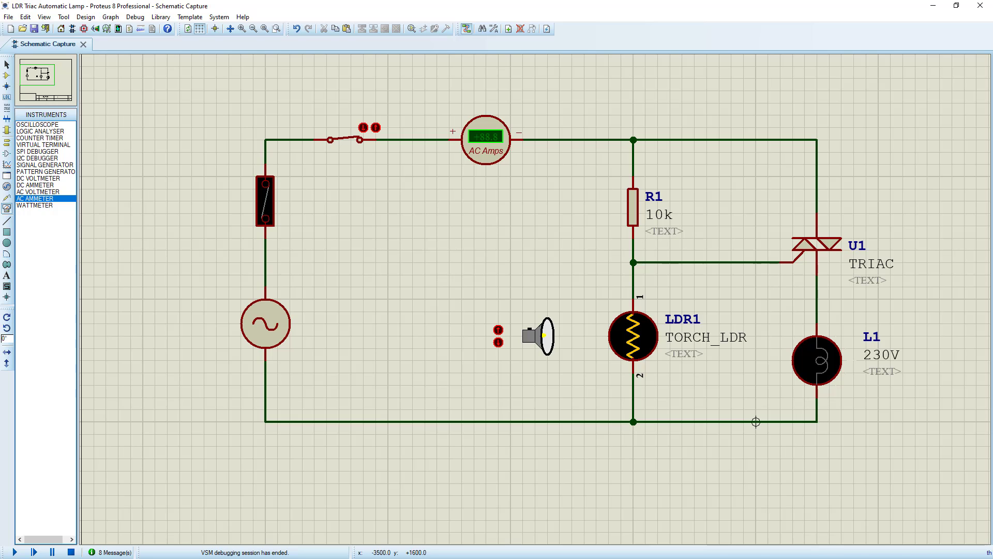
right_click(265, 201)
click(300, 221)
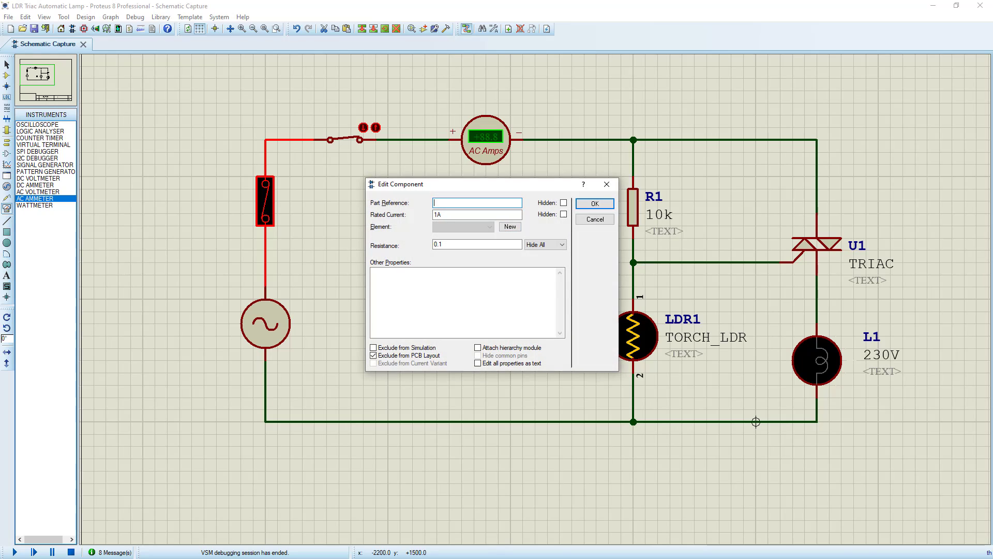
drag(437, 214, 434, 215)
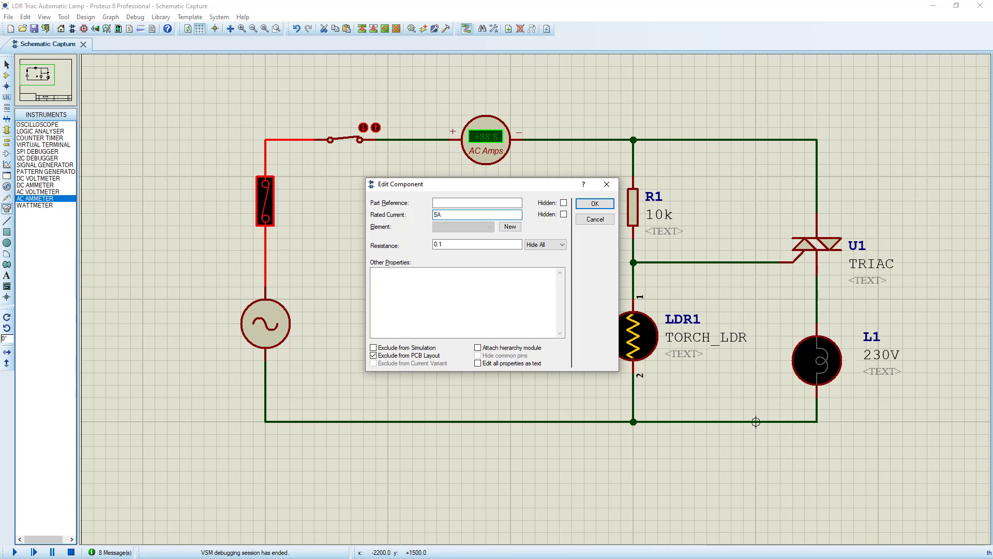
click(595, 204)
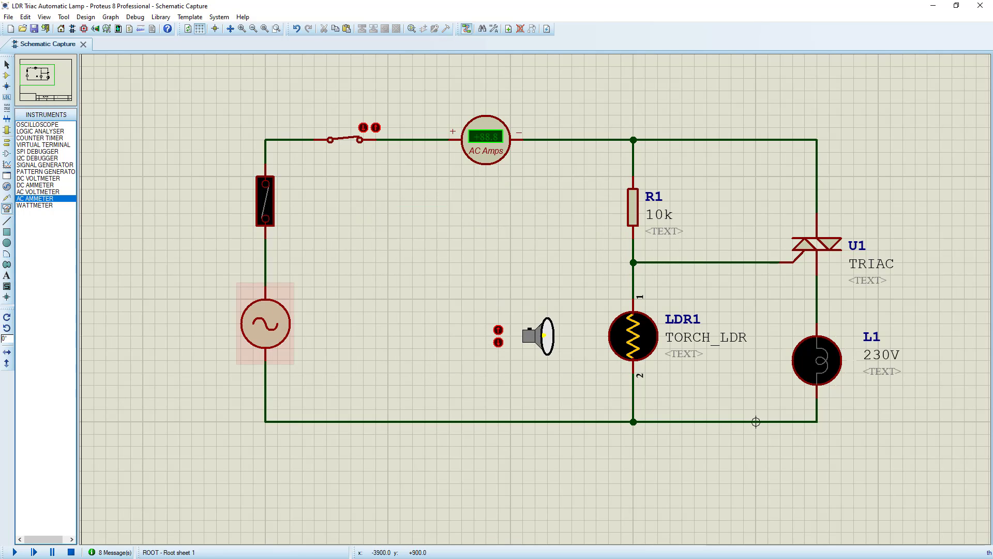
- Retest the circuit with the 5A fuse in a short simulation run and set lamp L1's resistance to 360 ohms
key(F12)
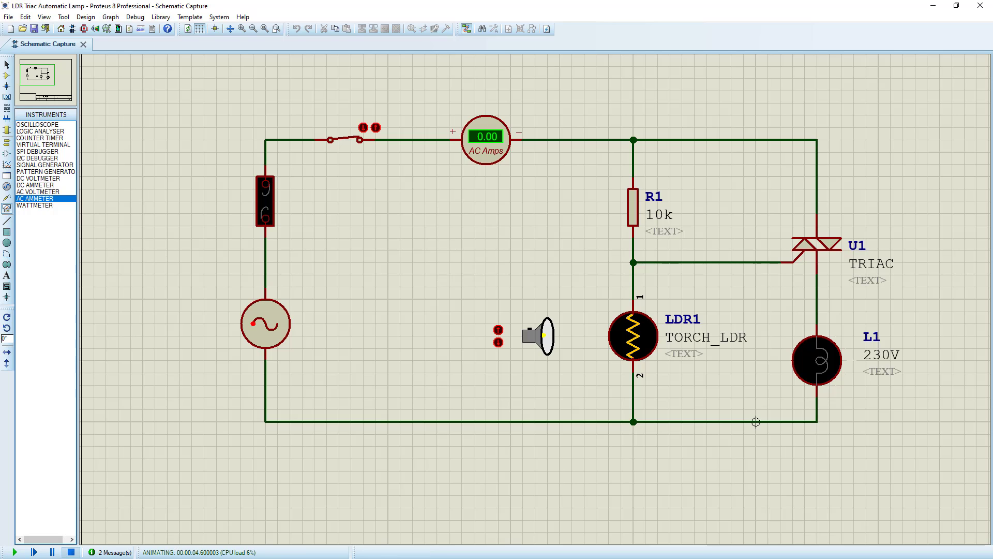
click(71, 552)
right_click(827, 348)
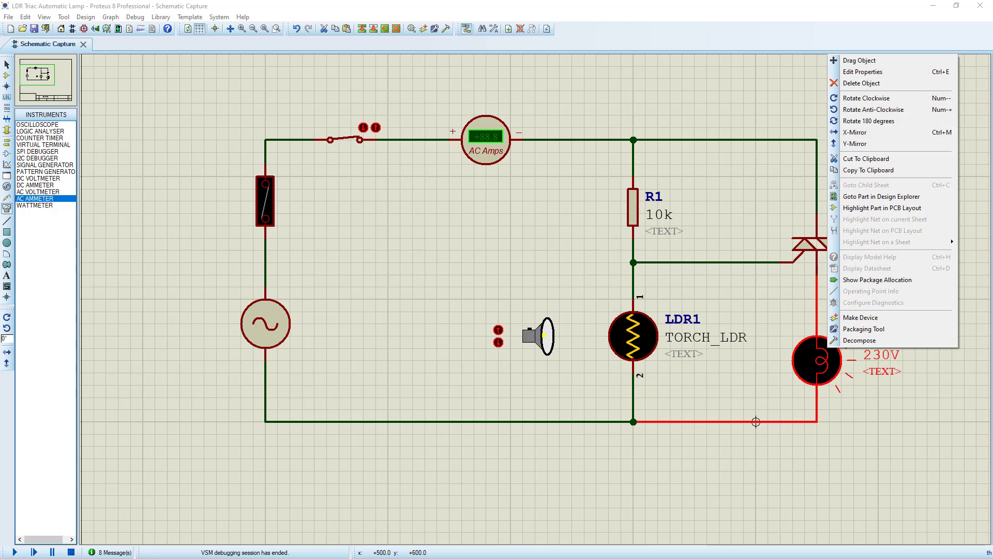
key(Escape)
right_click(835, 350)
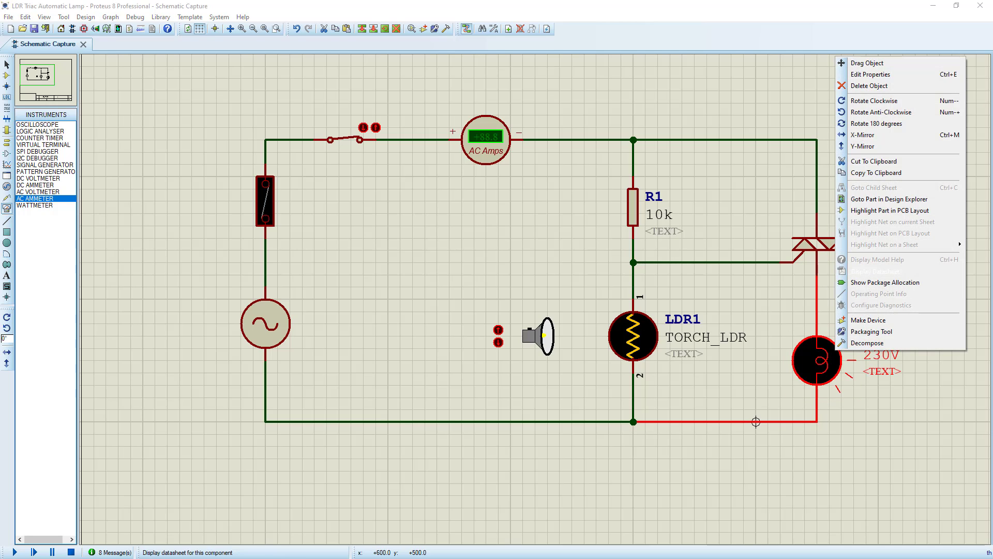
click(871, 74)
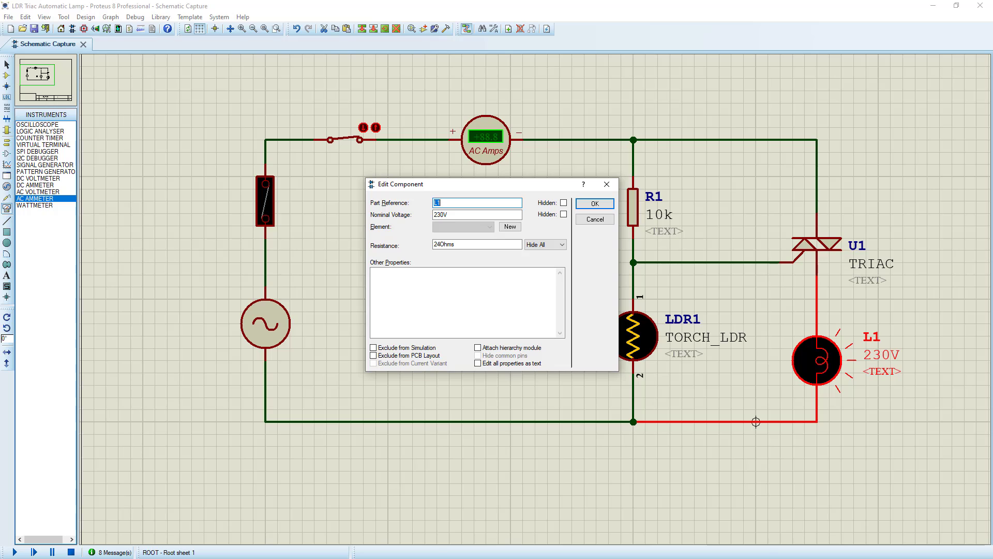
drag(438, 244, 444, 244)
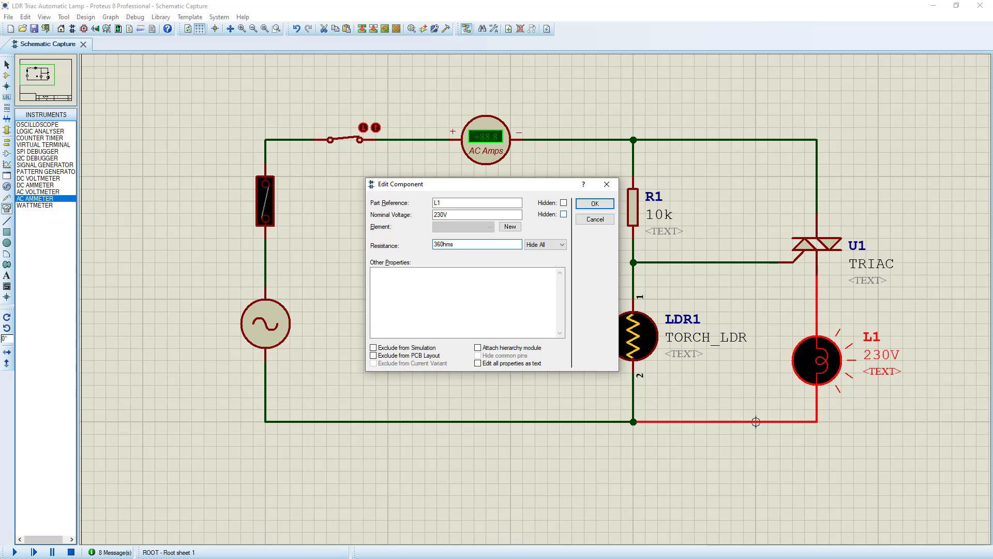
key(Return)
- Run the simulation and move the torch away from LDR1 to its farthest position to test the lamp's response
key(F12)
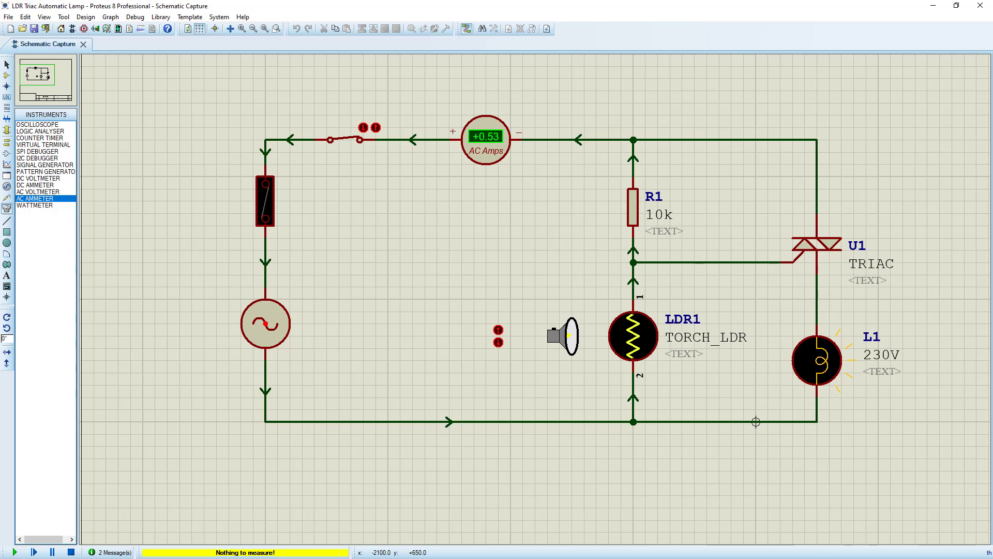
click(498, 342)
click(498, 342)
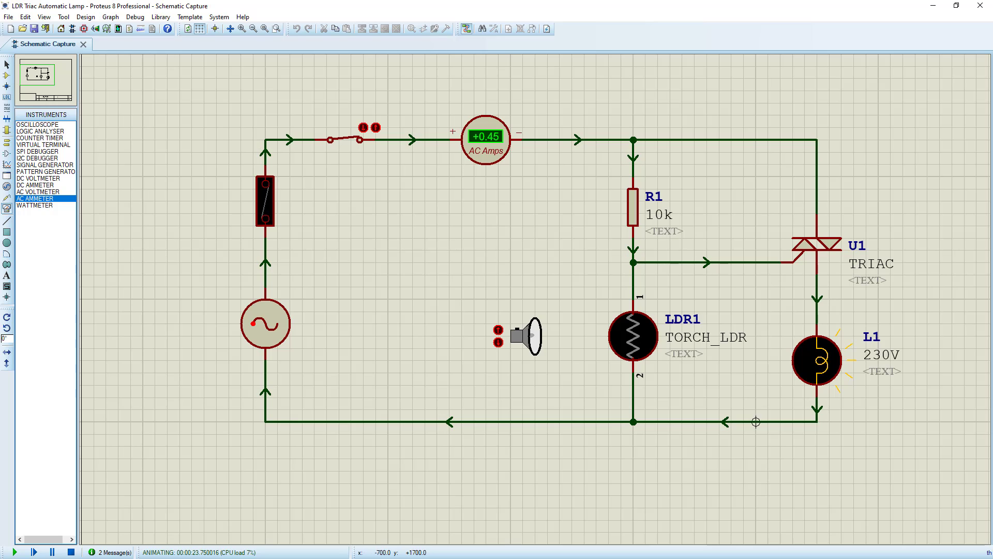
- Stop the running simulation
key(shift+Pause)
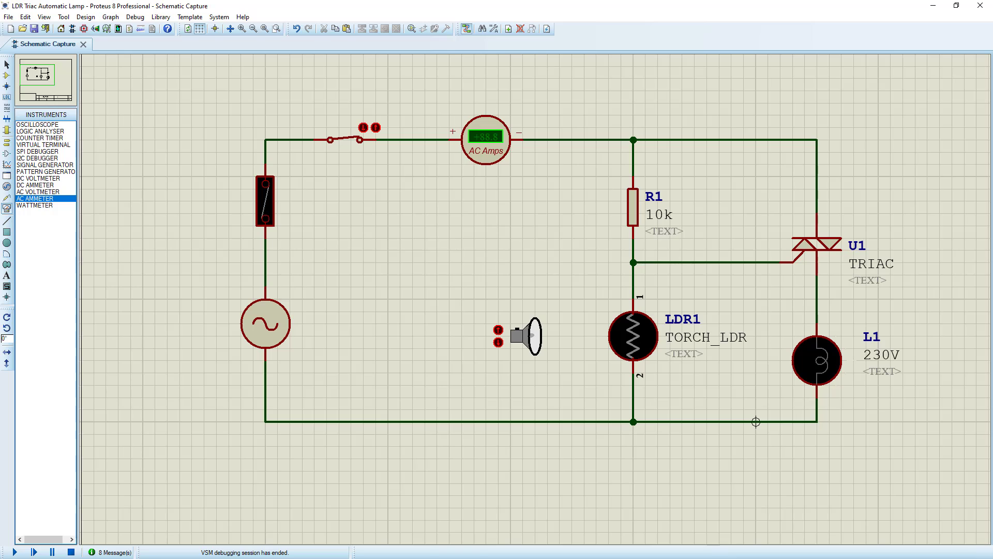
click(35, 185)
key(Up)
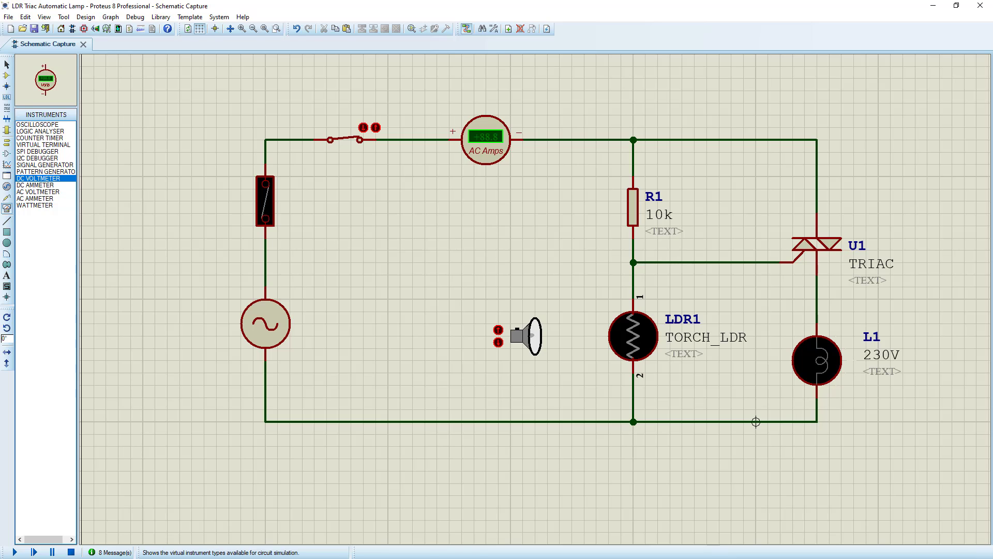
key(Down)
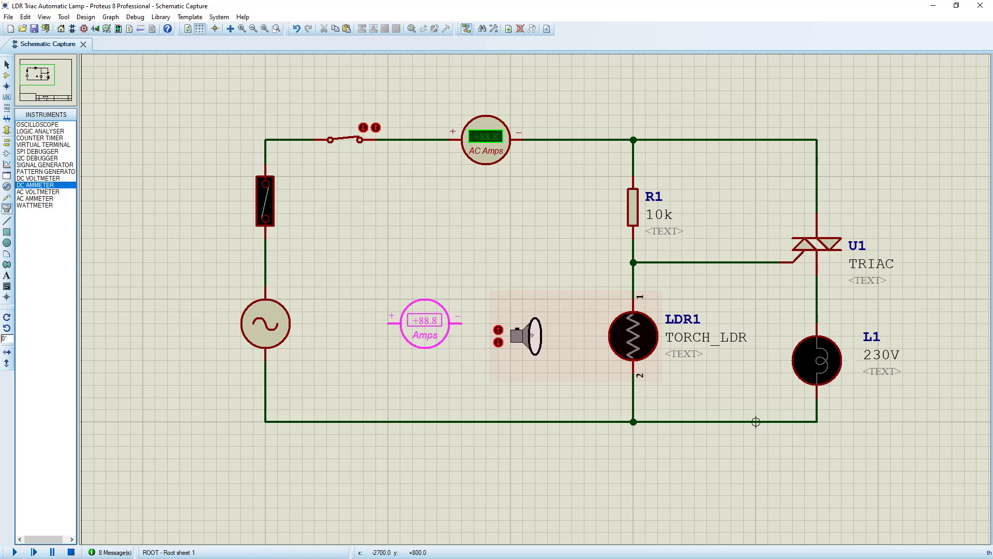
click(400, 336)
right_click(417, 331)
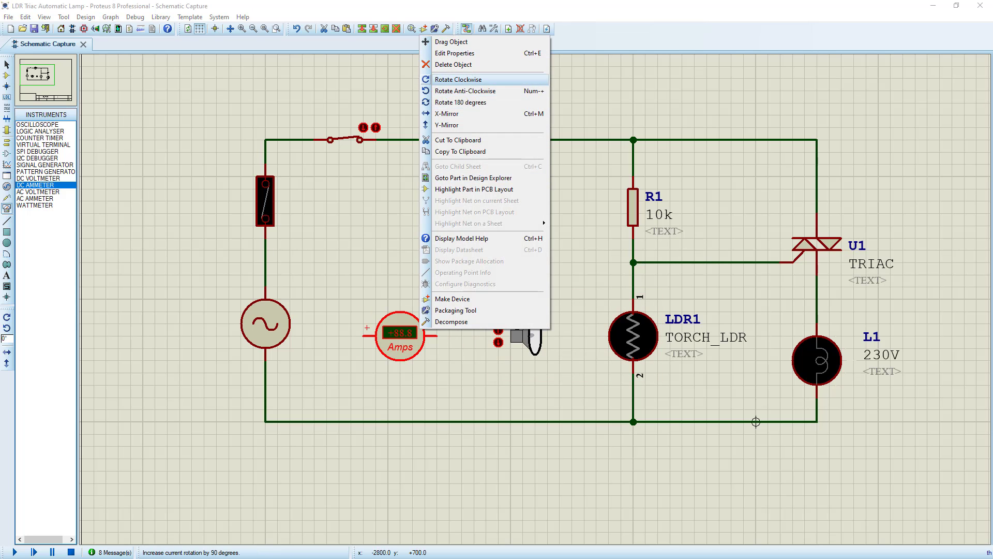
click(453, 64)
key(Up)
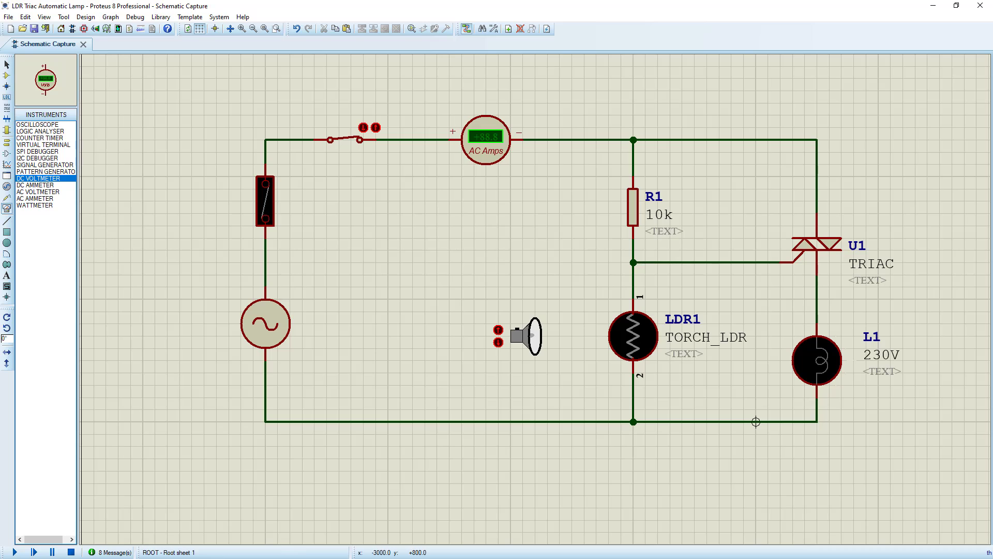
click(400, 324)
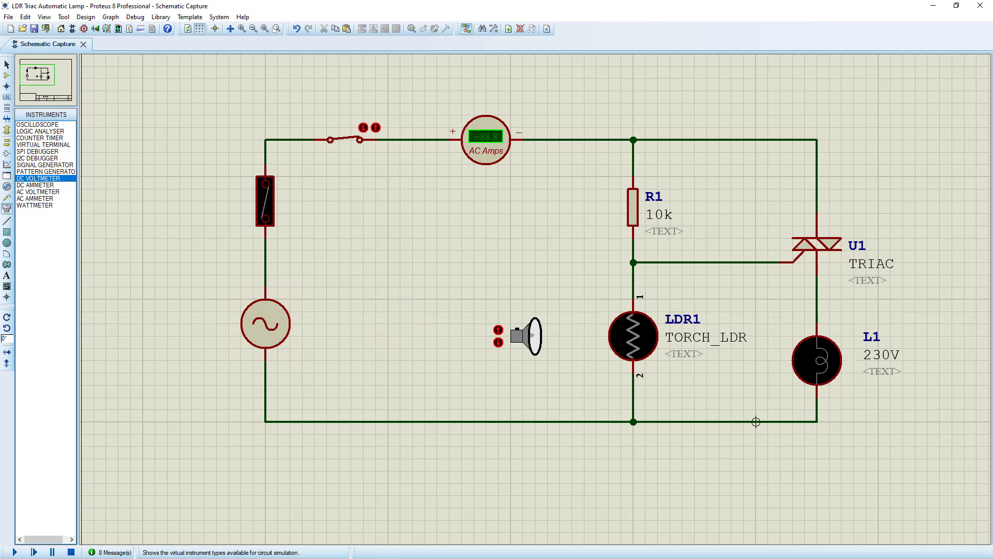
- Place an AC voltmeter beside the torch and wire it across LDR1, positive to the R1–LDR1 junction and negative to the lower supply wire
click(38, 191)
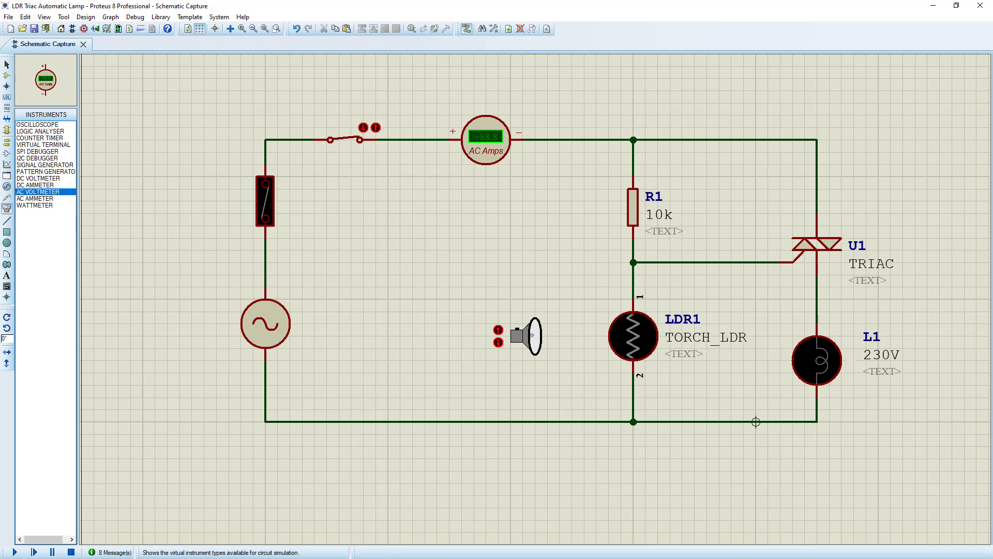
click(425, 348)
click(424, 312)
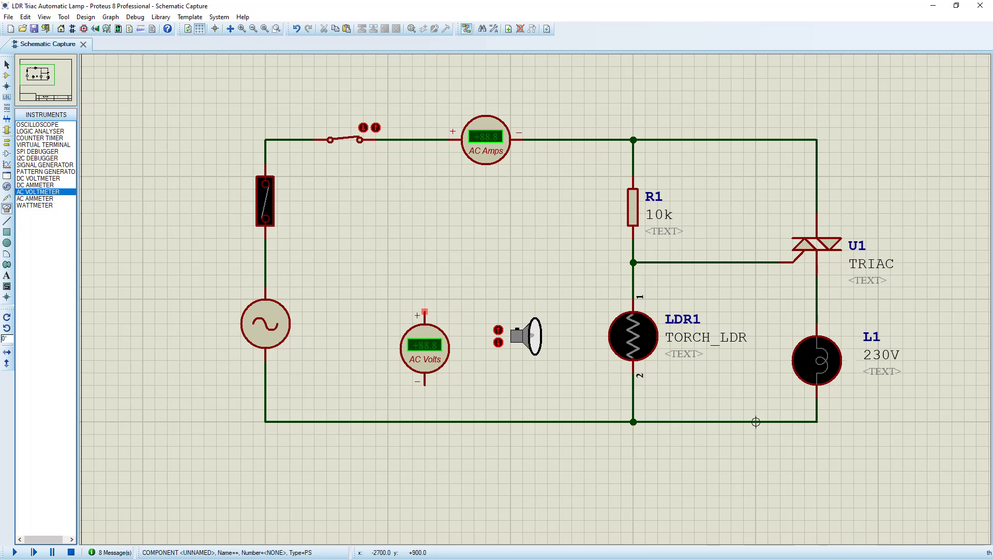
click(633, 262)
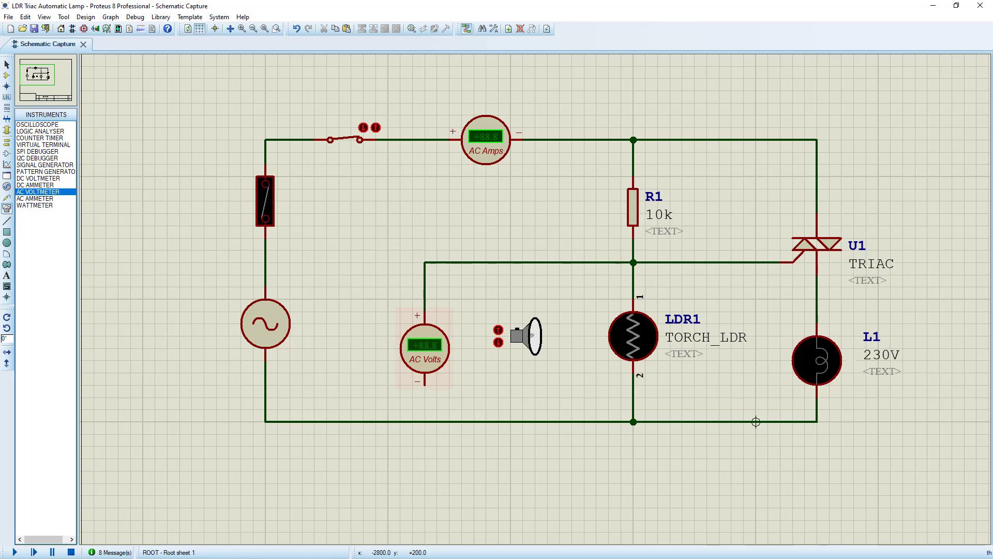
click(425, 385)
click(424, 422)
- Test the circuit with the voltmeter in a simulation run and set R1's resistance to 220k
click(15, 552)
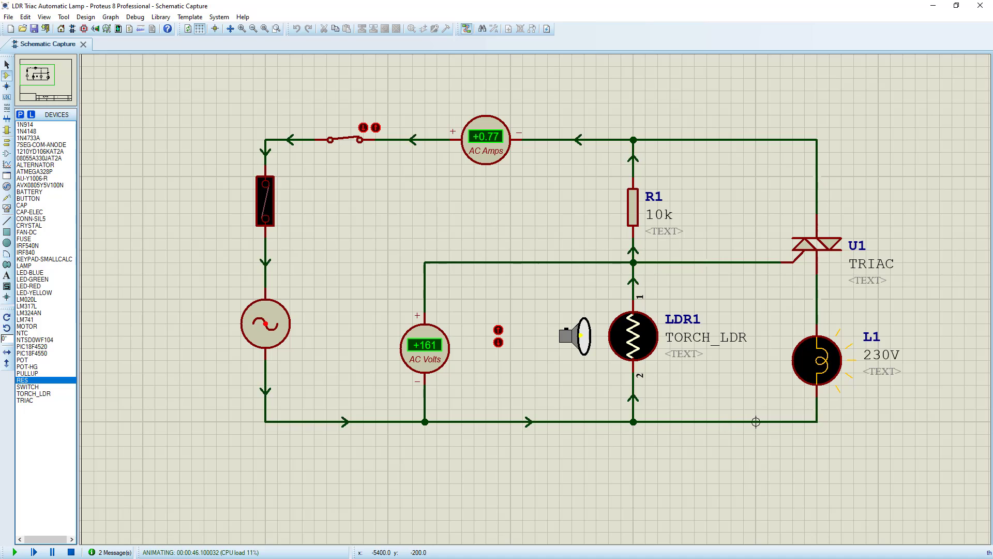
click(71, 552)
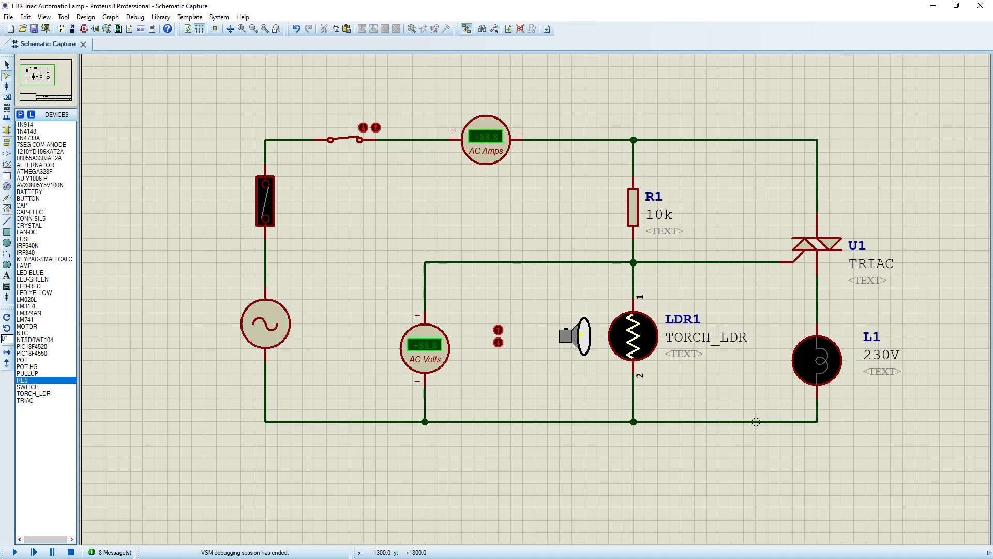
right_click(643, 204)
click(672, 222)
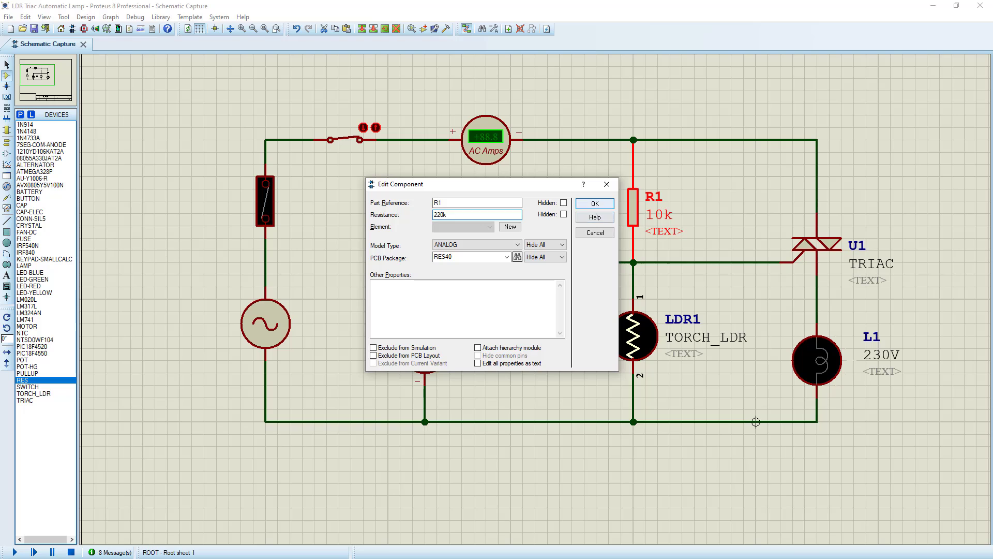
key(Return)
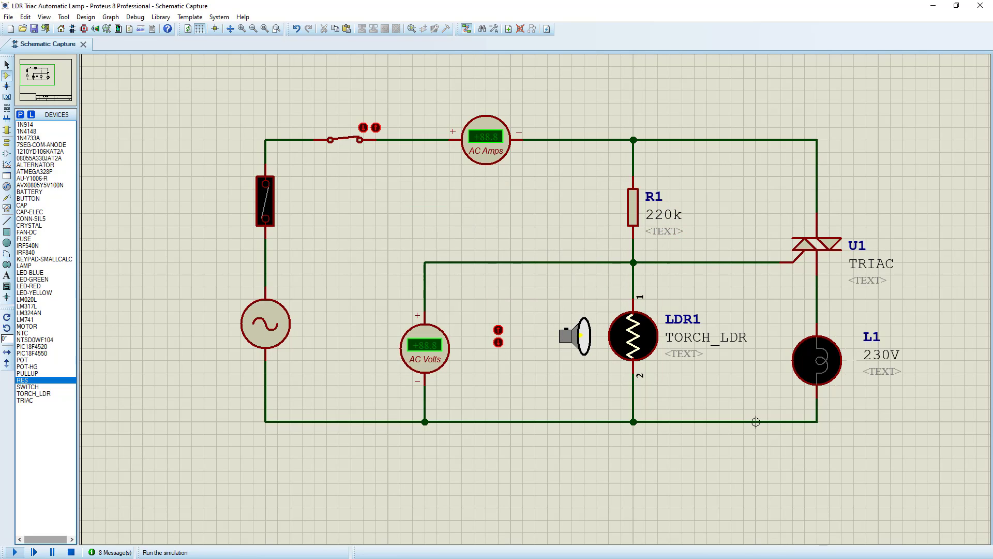
- Retest the circuit with the 220k resistor in a simulation run and delete the wire from the R1–LDR1 junction to the TRIAC gate
key(F12)
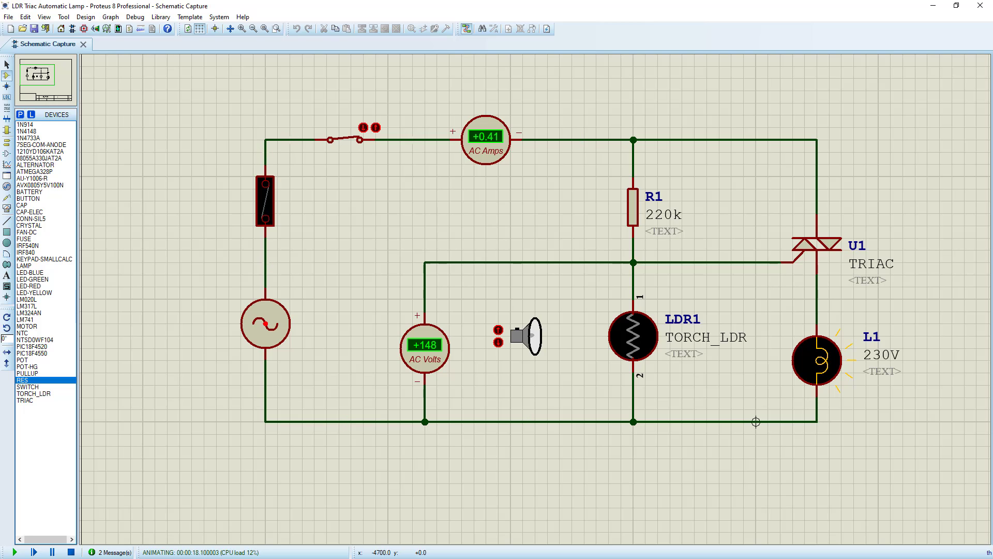
click(71, 552)
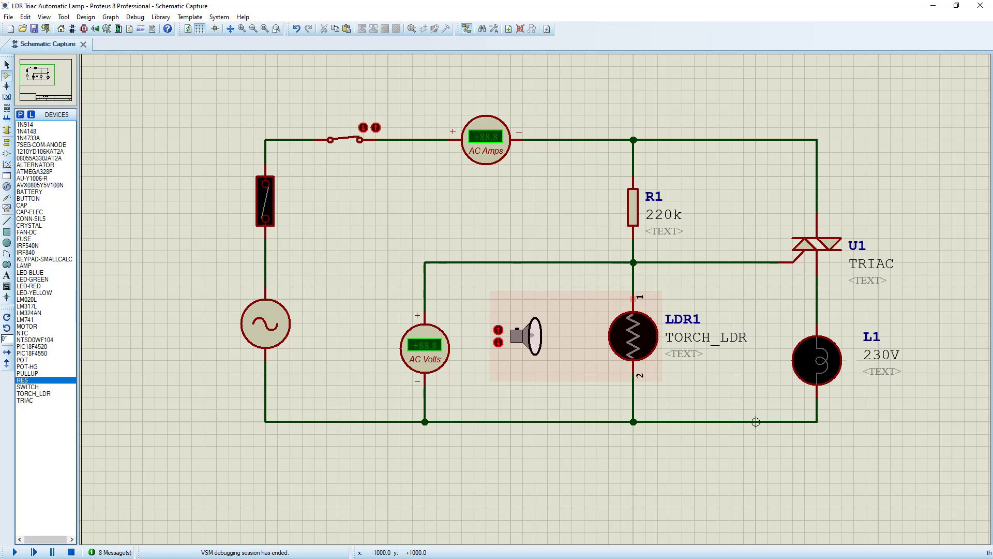
right_click(709, 257)
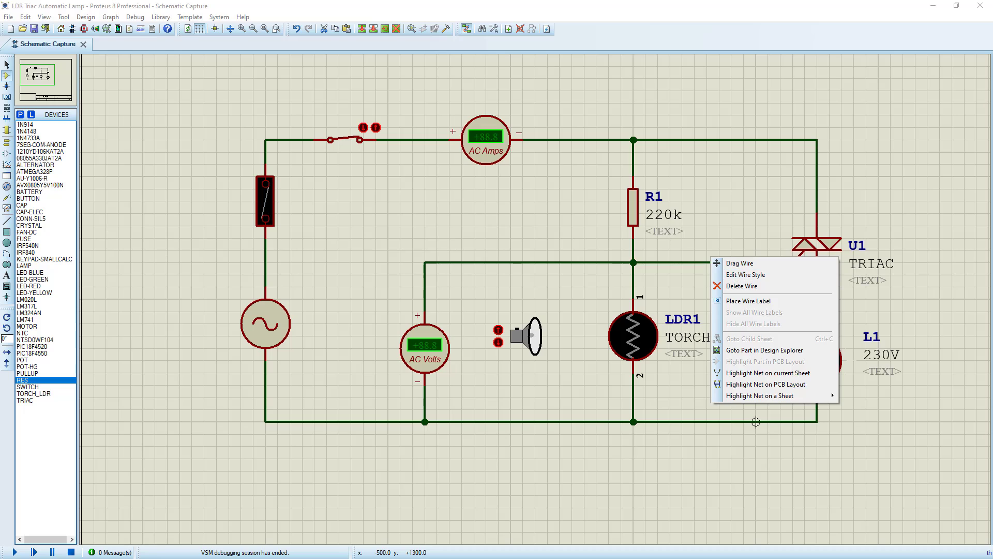
click(707, 274)
right_click(718, 262)
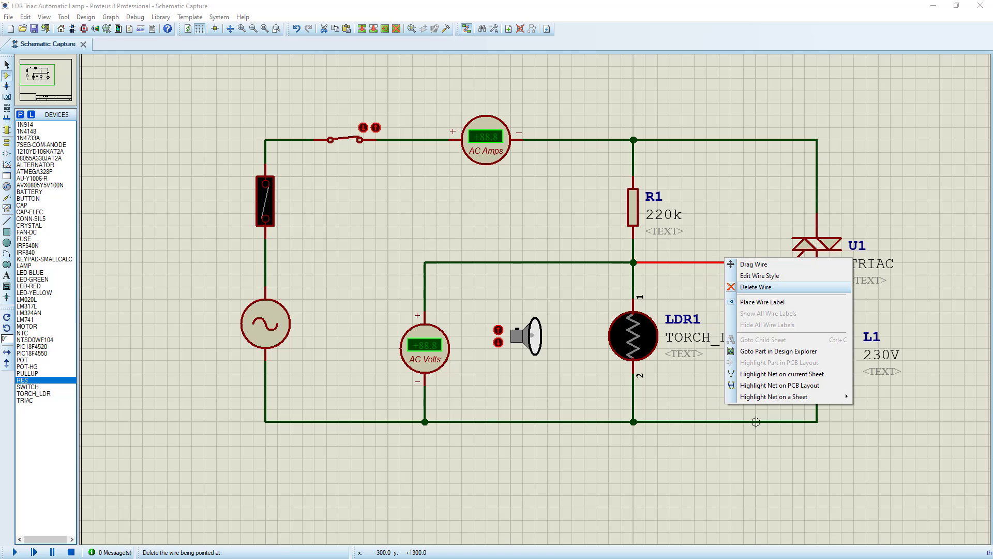
click(745, 288)
- Place a second AC ammeter and wire it in series between the R1–LDR1 junction and the gate of TRIAC U1
click(6, 208)
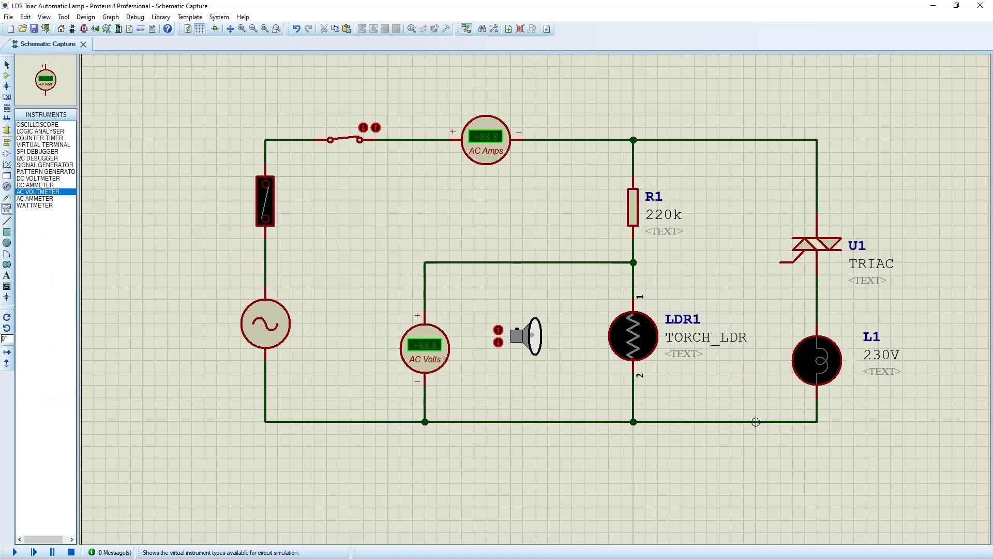
click(35, 199)
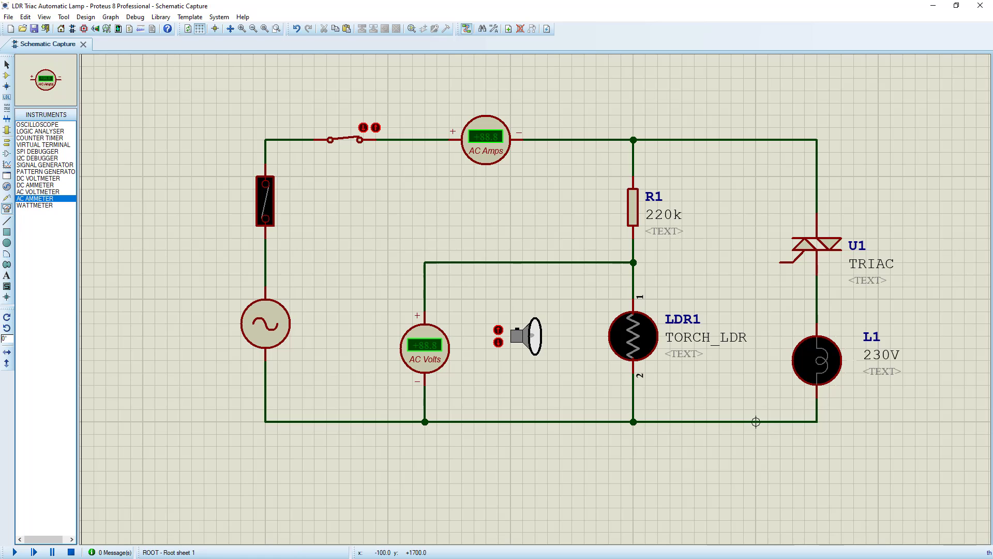
click(706, 263)
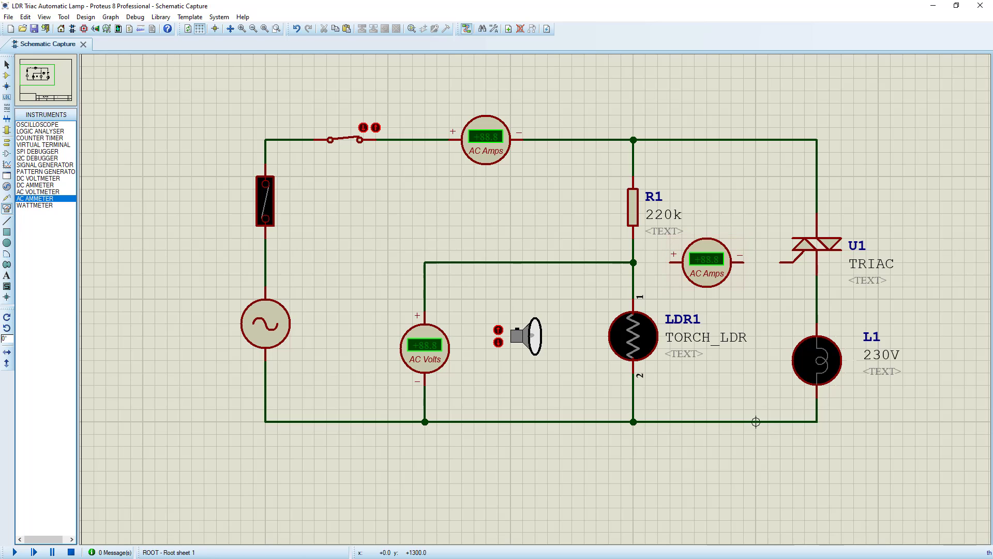
click(744, 262)
click(781, 262)
click(670, 263)
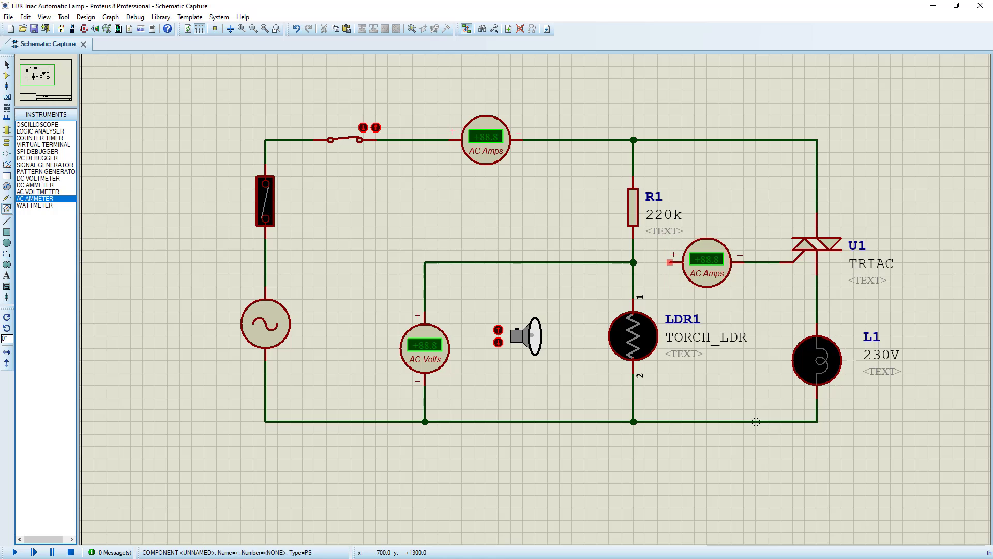
click(634, 262)
- Set the gate ammeter's display range to Milliamps and start the simulation
right_click(719, 252)
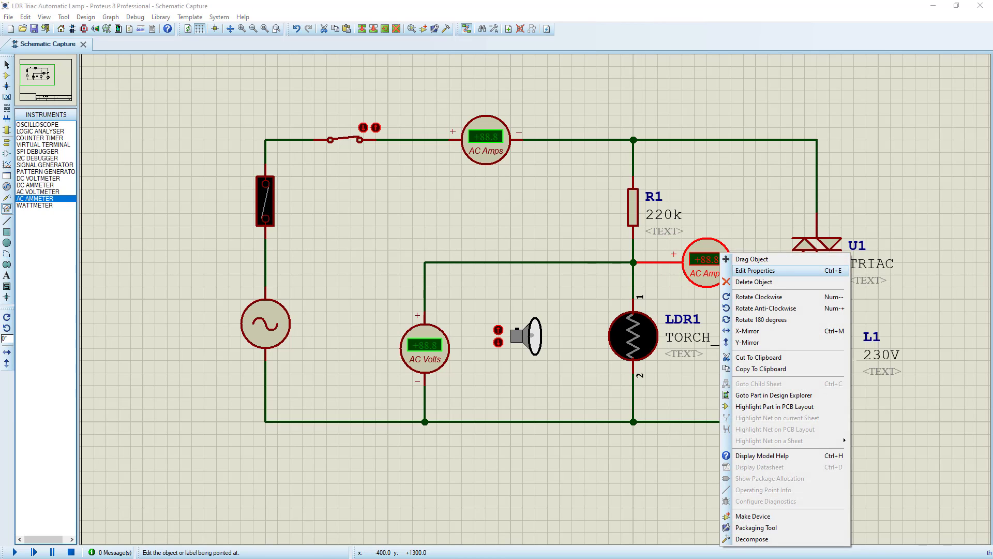
click(755, 270)
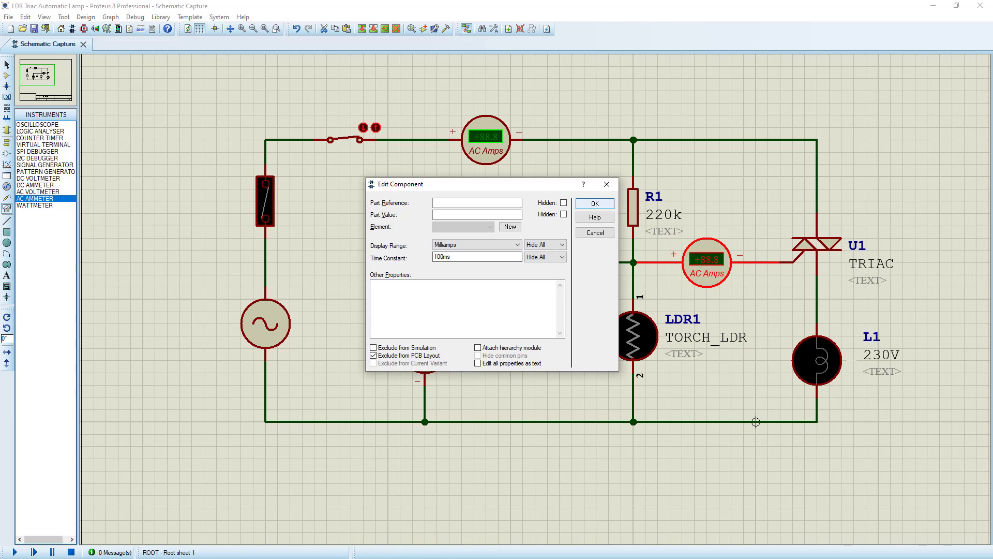
key(Return)
key(F12)
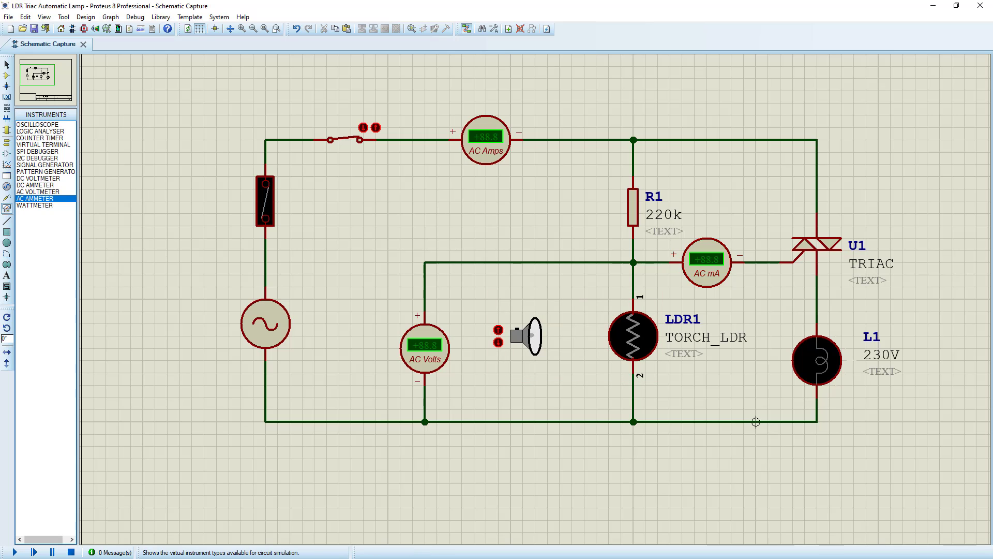